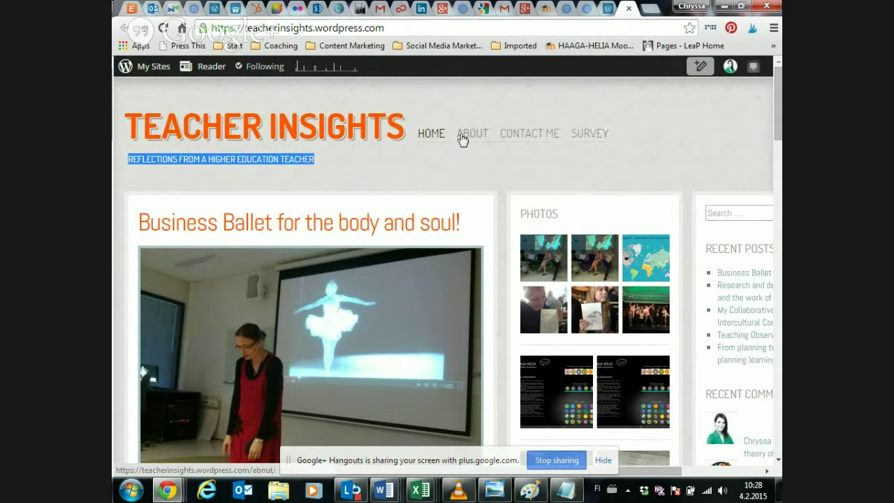
- Go to the Teacher Insights blog's WordPress.com admin dashboard
{"action": "left_click", "coordinate": [600, 7]}
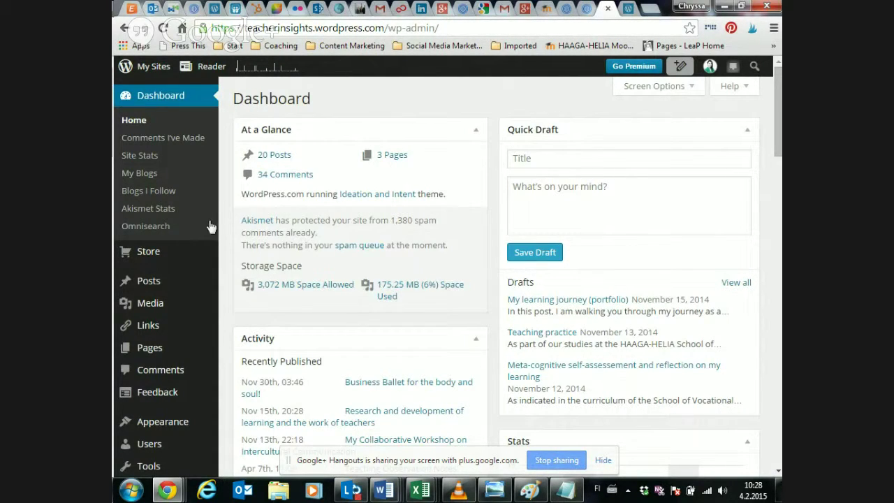
- From the site's Pages list of four pages, start a new blank page
{"action": "mouse_move", "coordinate": [155, 285]}
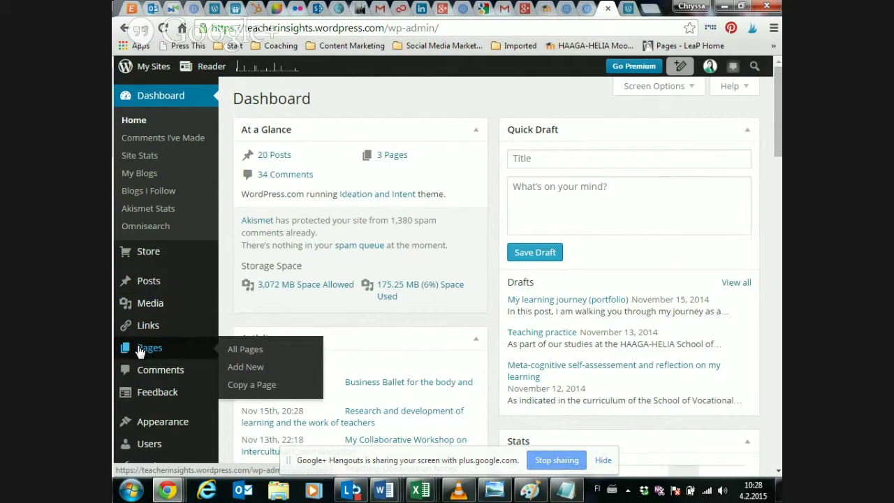
{"action": "left_click", "coordinate": [141, 349]}
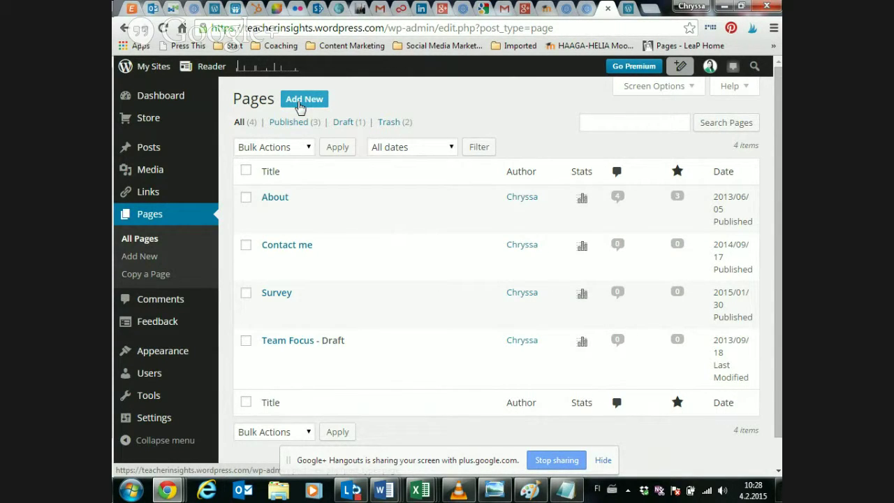
{"action": "left_click", "coordinate": [300, 105]}
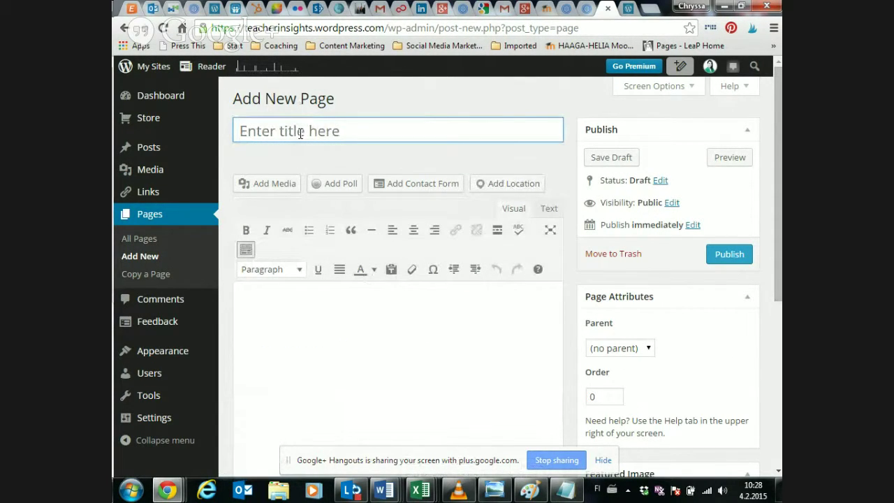
- Title the new page 'About' and put the placeholder word 'Text' in its body
{"action": "type", "text": "About Me"}
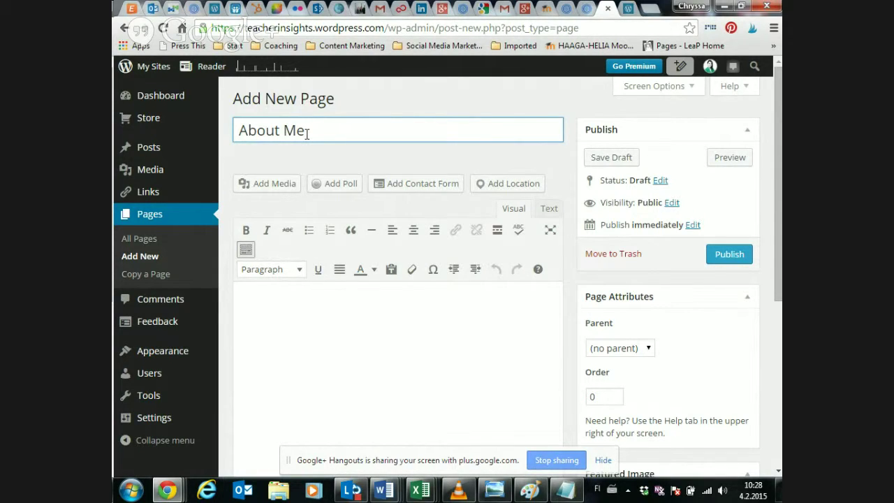
{"action": "key", "text": "BackSpace"}
{"action": "key", "text": "BackSpace"}
{"action": "key", "text": "BackSpace"}
{"action": "left_click", "coordinate": [311, 345]}
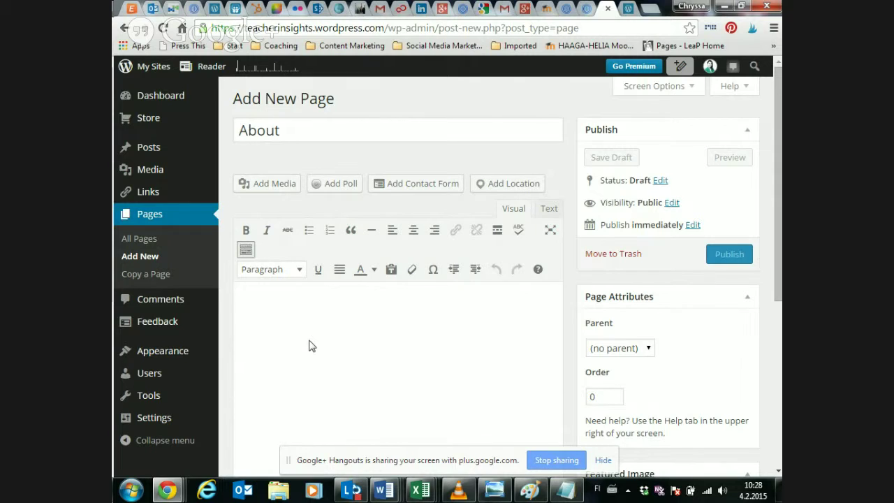
{"action": "type", "text": "Text"}
{"action": "key", "text": "ctrl+a"}
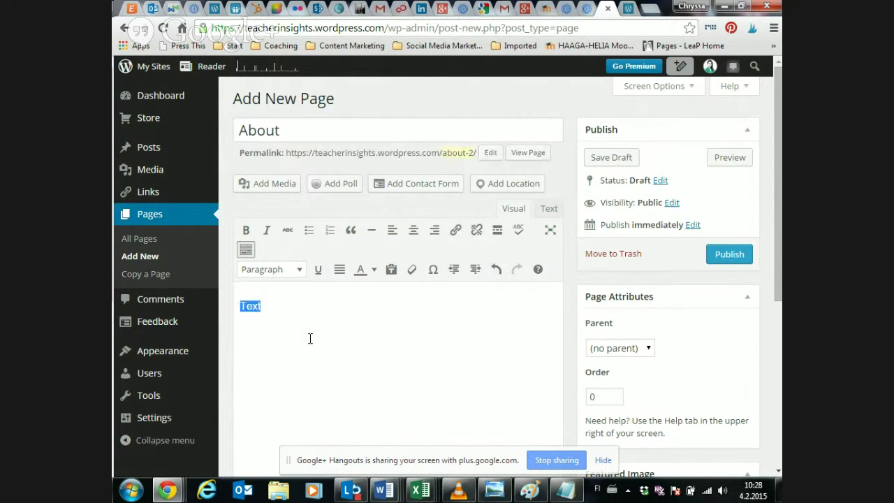
{"action": "left_click", "coordinate": [310, 339]}
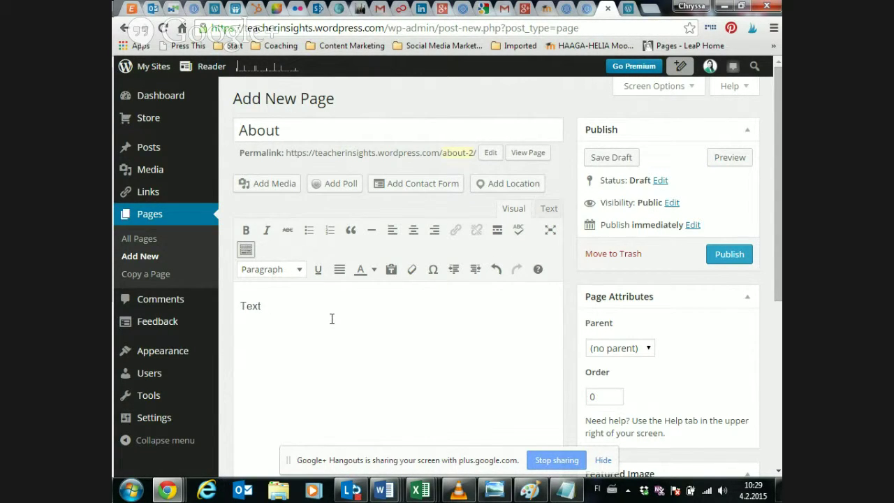
- Look at the Add Media upload view, then close it without adding anything
{"action": "left_click", "coordinate": [266, 188]}
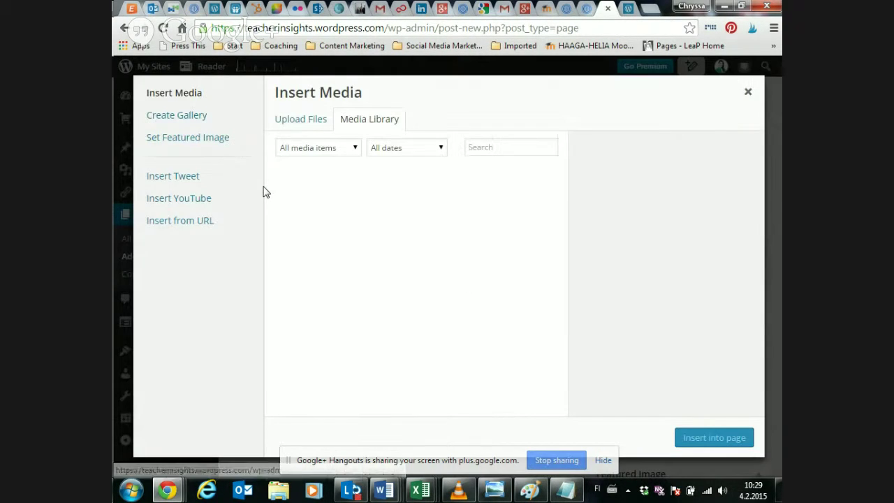
{"action": "left_click", "coordinate": [299, 120]}
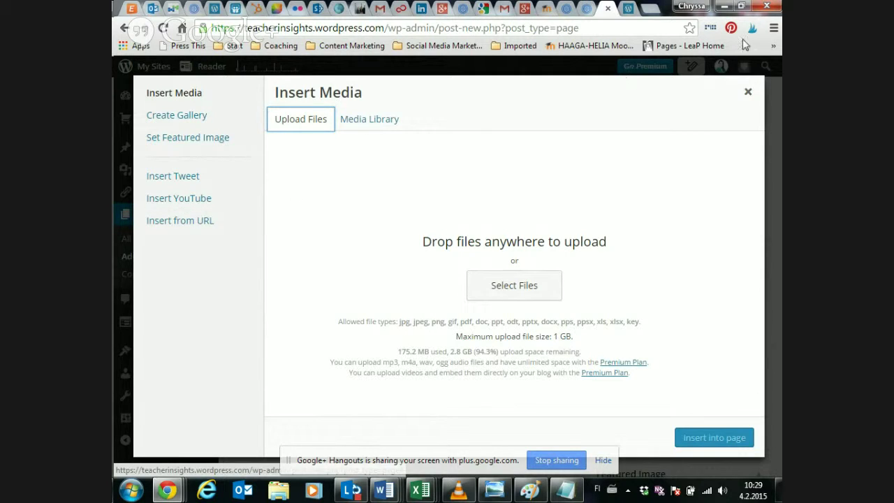
{"action": "left_click", "coordinate": [748, 91]}
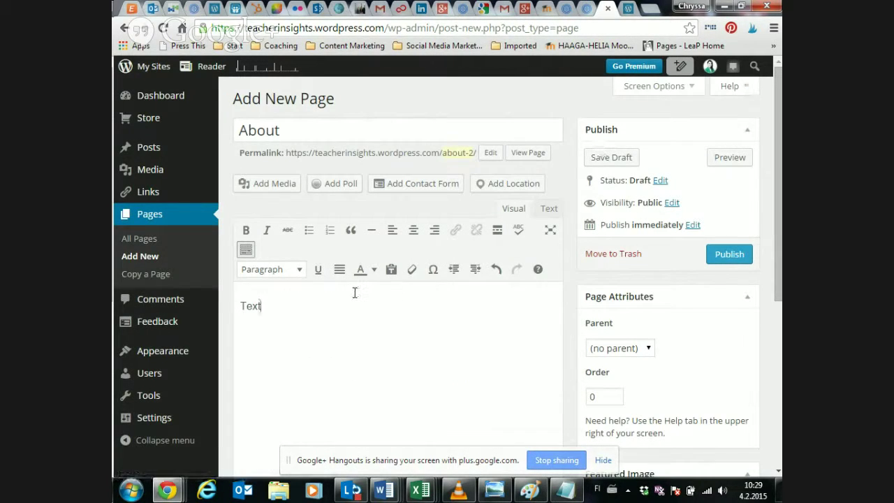
- Retitle the page 'Contact me' and clear the placeholder 'Text' and 'Photo' lines from the body
{"action": "key", "text": "Return"}
{"action": "type", "text": "Photo"}
{"action": "double_click", "coordinate": [332, 131]}
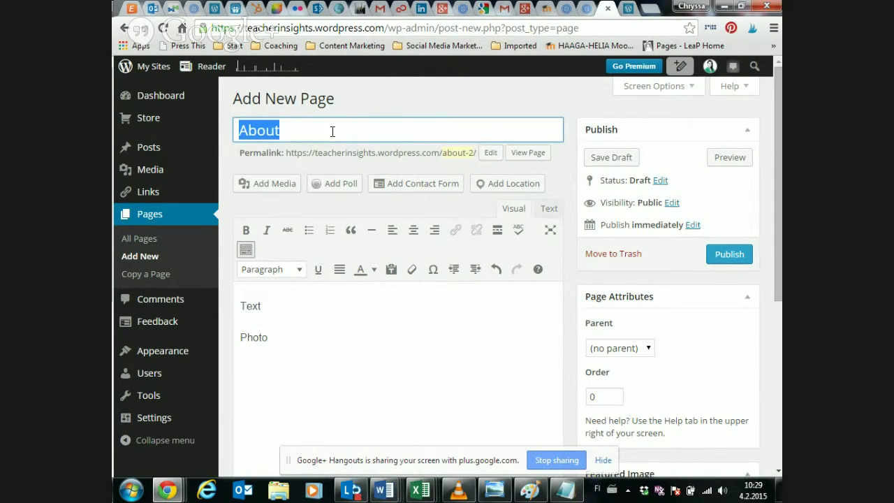
{"action": "type", "text": "Contact"}
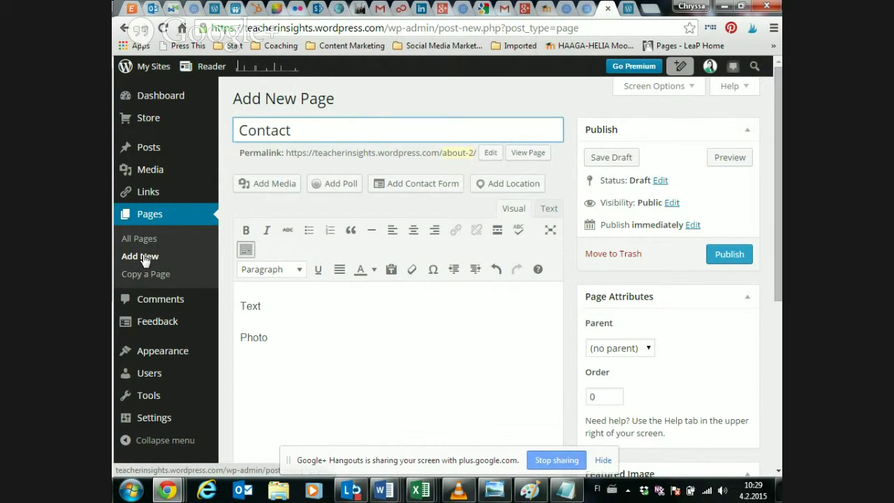
{"action": "type", "text": "me"}
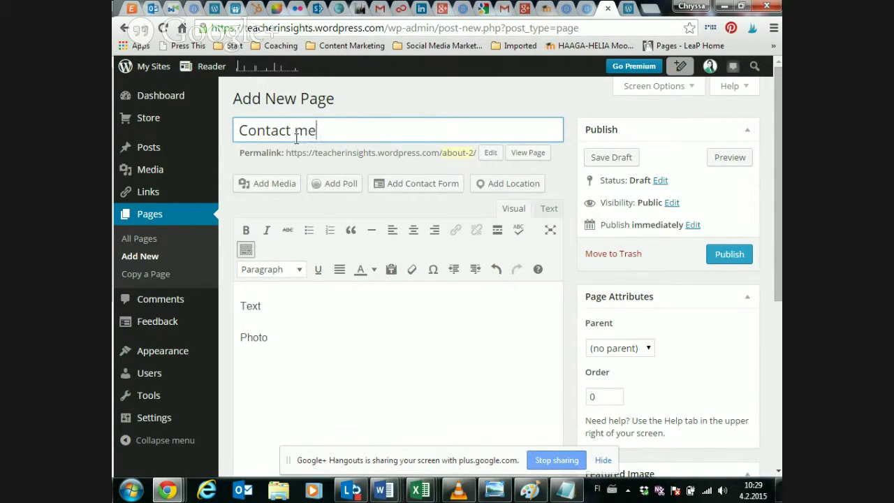
{"action": "left_click_drag", "start_coordinate": [279, 341], "coordinate": [235, 301]}
{"action": "key", "text": "BackSpace"}
- Write 'If you like my blog and you would like to be in contact with me, please email me at' plus the author's email
{"action": "type", "text": "If ou"}
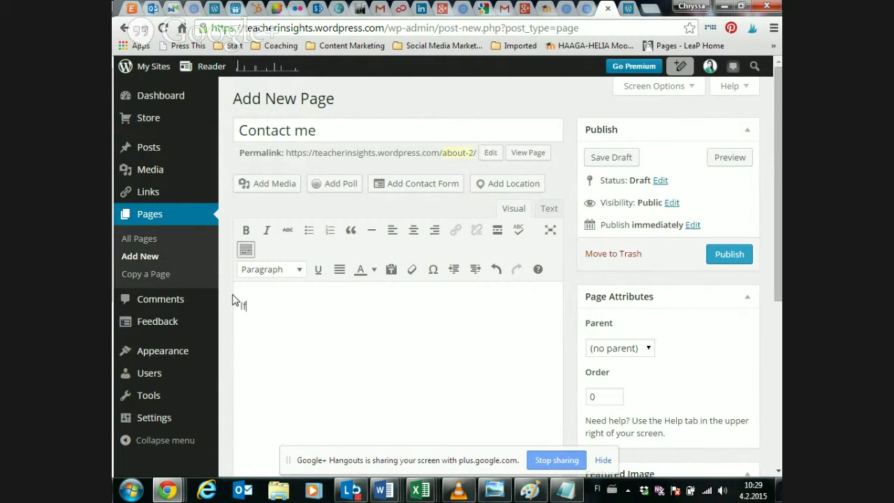
{"action": "key", "text": "BackSpace"}
{"action": "key", "text": "BackSpace"}
{"action": "type", "text": "you k"}
{"action": "key", "text": "BackSpace"}
{"action": "type", "text": "like my bo"}
{"action": "key", "text": "BackSpace"}
{"action": "type", "text": "log and"}
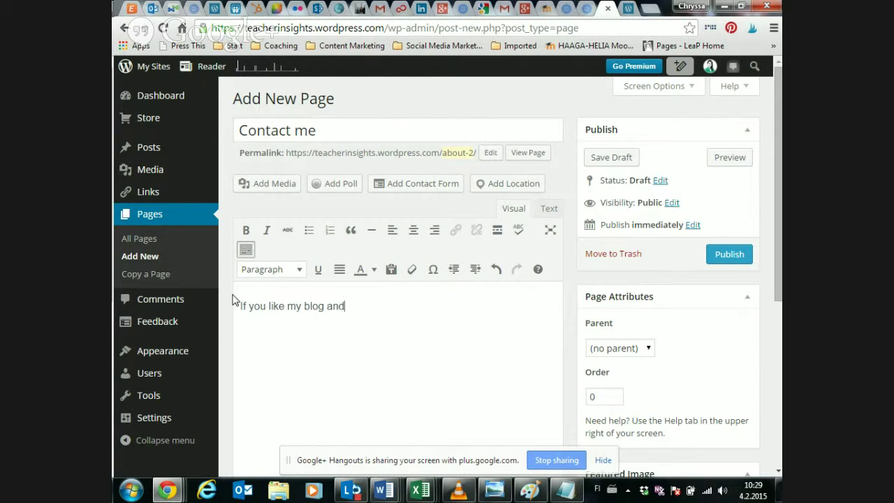
{"action": "type", "text": " you would like to be in "}
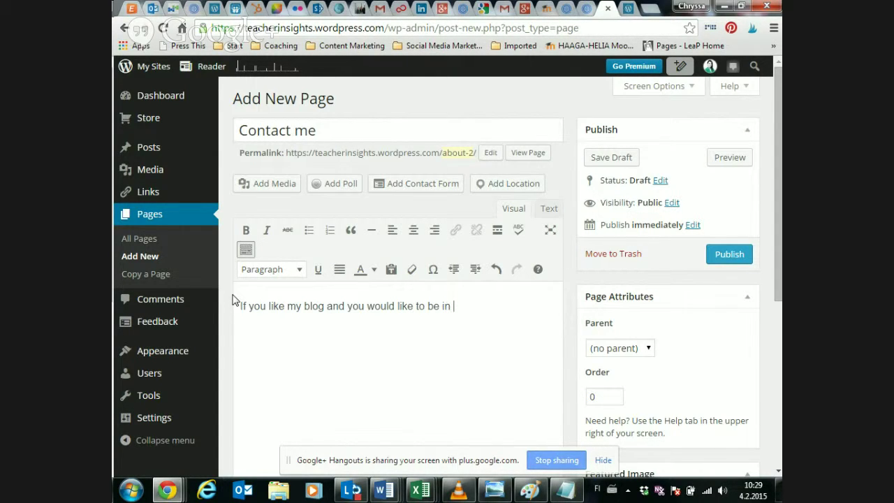
{"action": "type", "text": "contact with me, please emal m"}
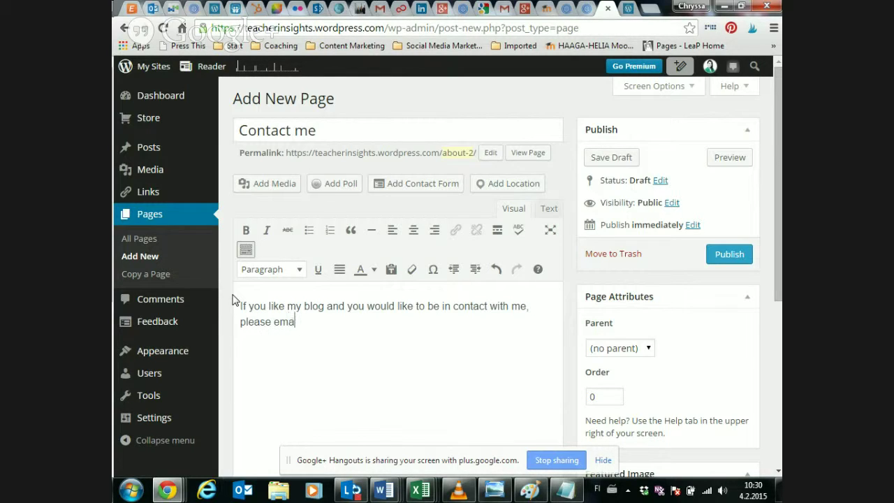
{"action": "key", "text": "BackSpace"}
{"action": "key", "text": "BackSpace"}
{"action": "key", "text": "BackSpace"}
{"action": "key", "text": "BackSpace"}
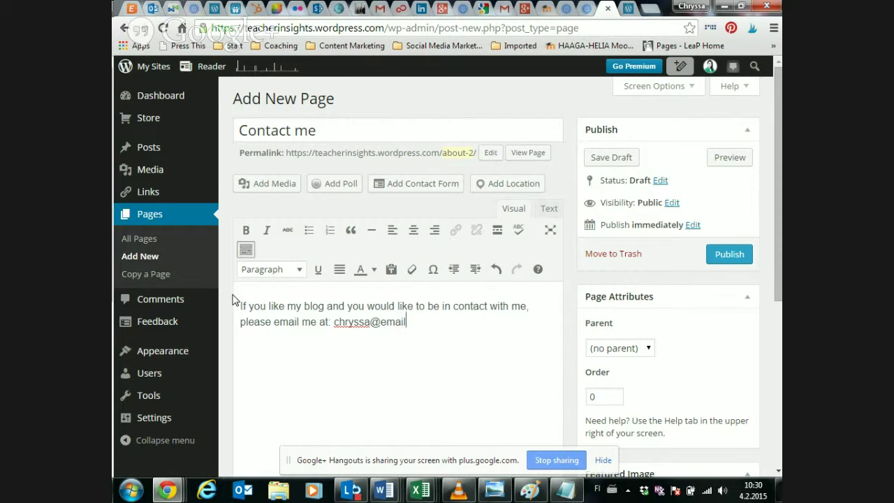
{"action": "key", "text": "Return"}
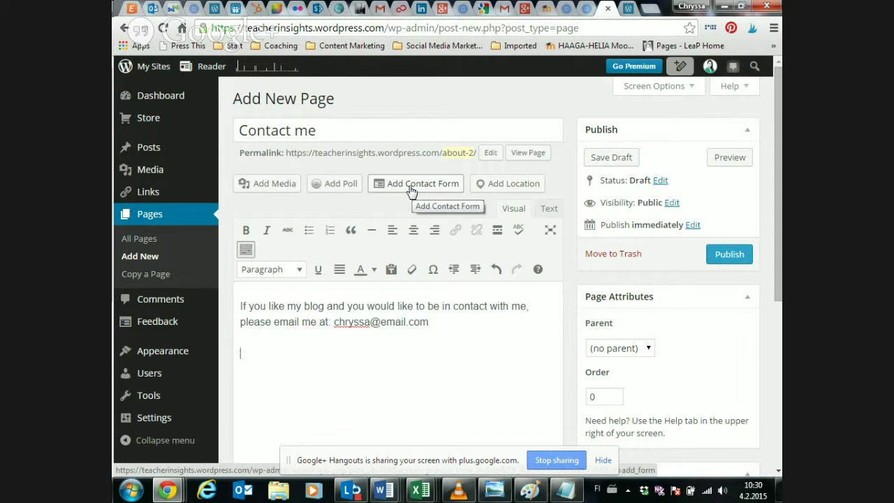
{"action": "left_click", "coordinate": [411, 185]}
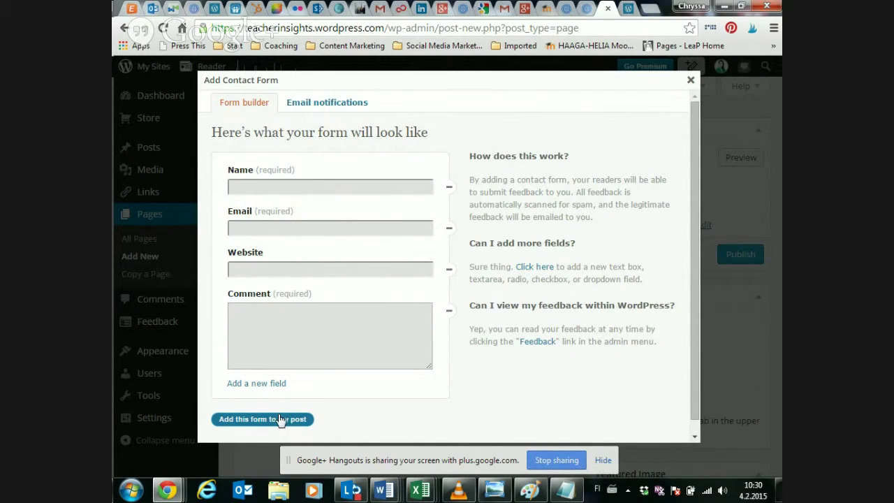
- Insert the default Name, Email, Website and Comment contact form, then publish the Contact me page
{"action": "left_click", "coordinate": [237, 423]}
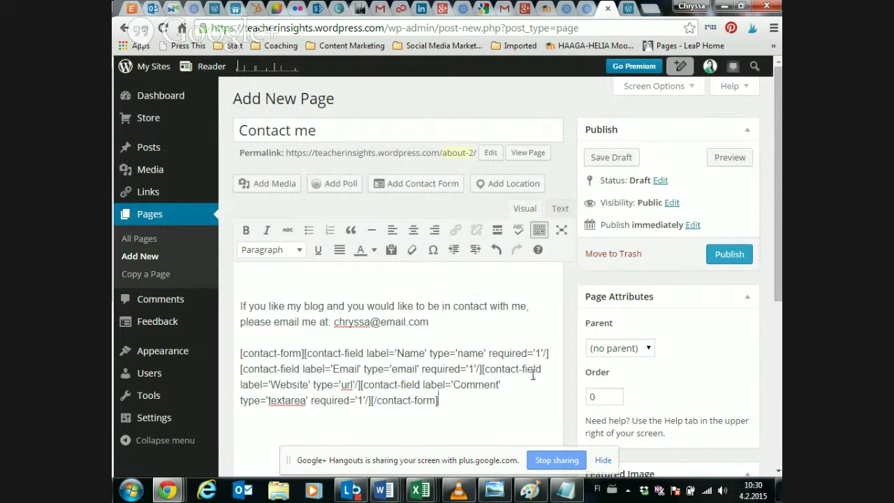
{"action": "scroll", "coordinate": [530, 371], "scroll_direction": "down", "scroll_amount": 1}
{"action": "left_click_drag", "start_coordinate": [454, 339], "coordinate": [240, 287]}
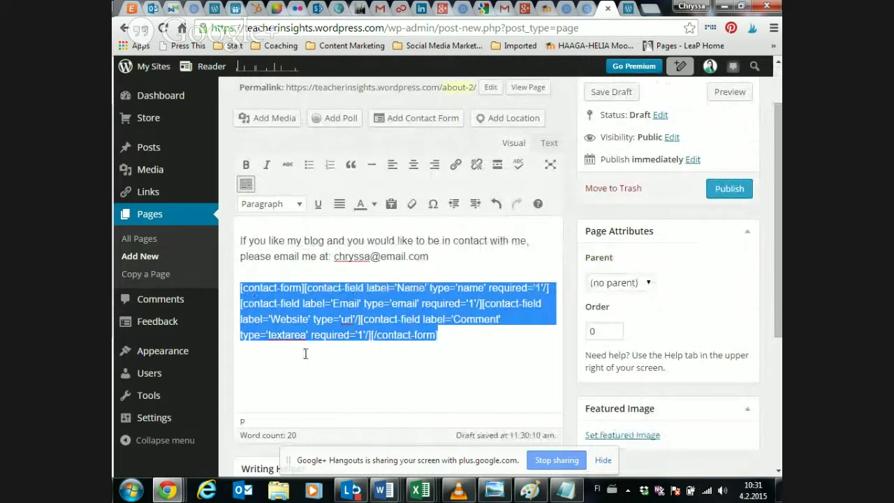
{"action": "scroll", "coordinate": [308, 359], "scroll_direction": "up", "scroll_amount": 1}
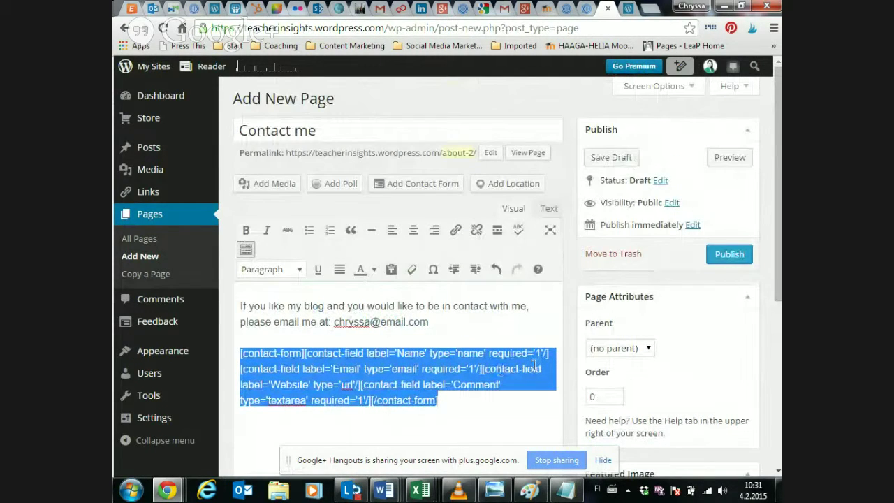
{"action": "left_click", "coordinate": [723, 257]}
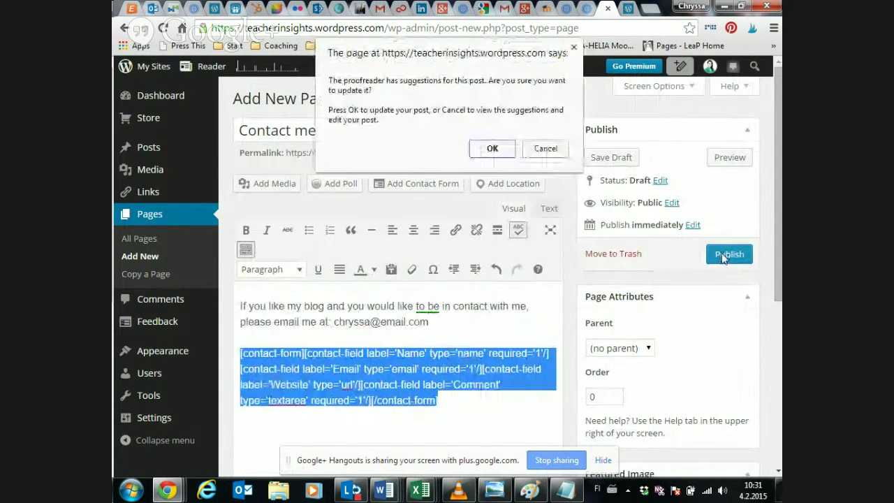
{"action": "left_click", "coordinate": [544, 148]}
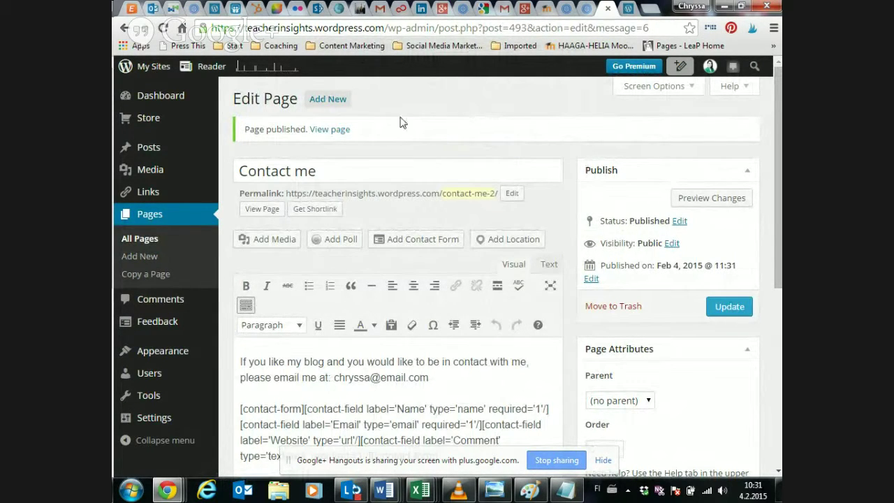
- Check the live Contact me page, mark its intro sentence for removal, and return to the editor
{"action": "left_click", "coordinate": [340, 130]}
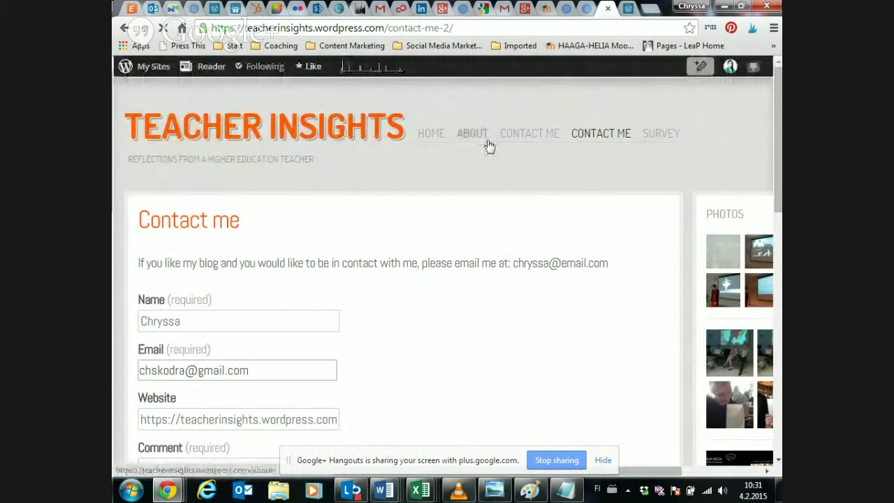
{"action": "left_click", "coordinate": [586, 139]}
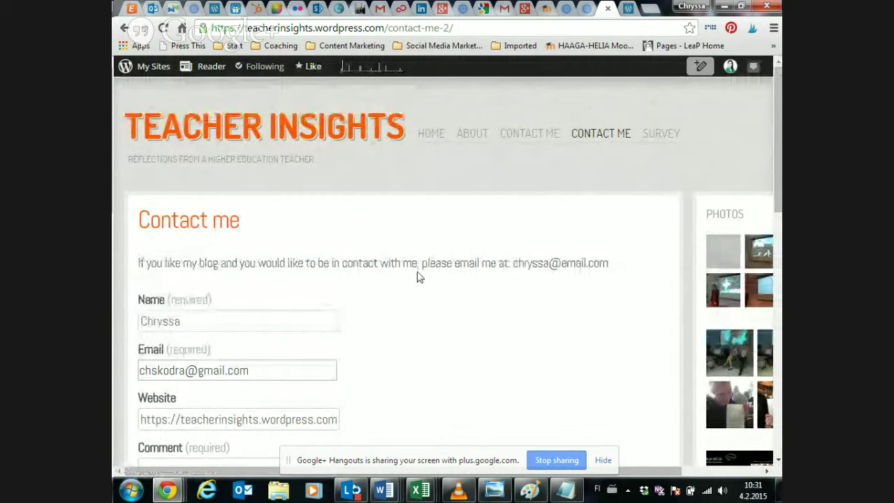
{"action": "scroll", "coordinate": [581, 277], "scroll_direction": "down", "scroll_amount": 1}
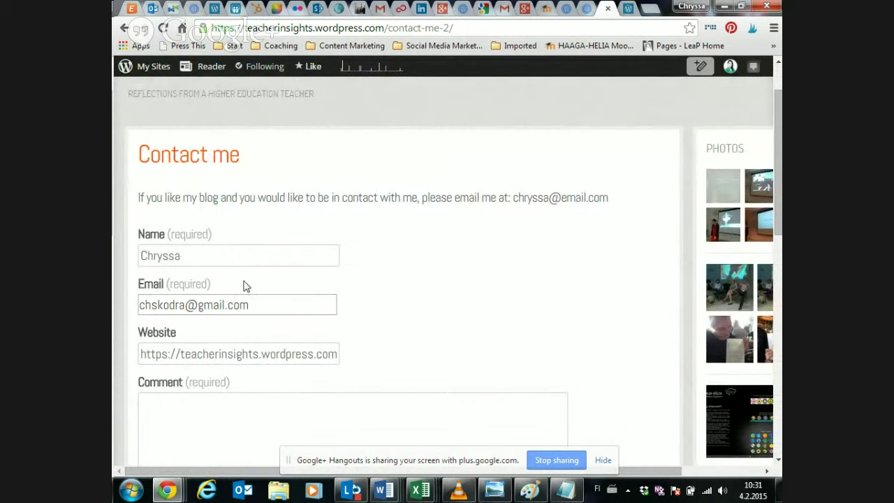
{"action": "left_click", "coordinate": [233, 393]}
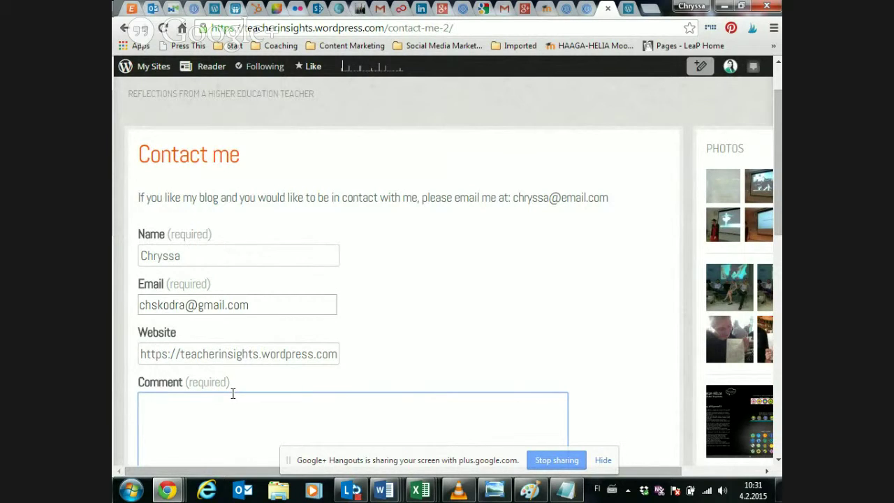
{"action": "left_click_drag", "start_coordinate": [139, 197], "coordinate": [630, 206]}
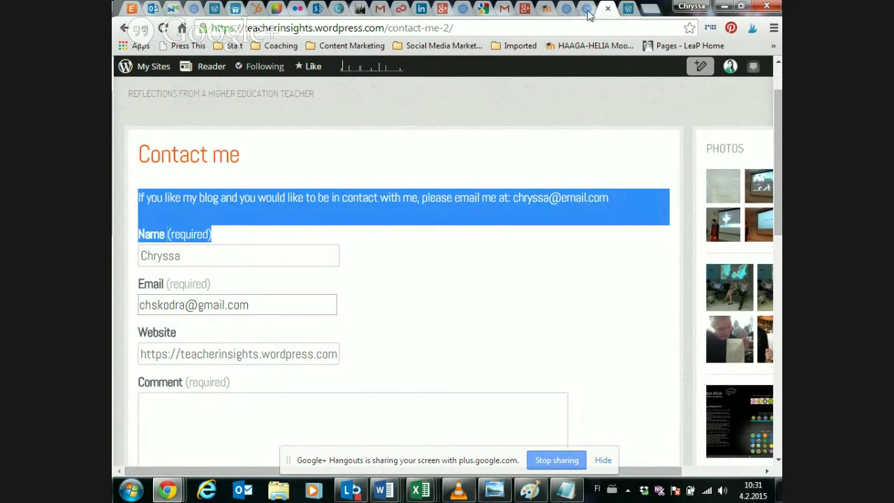
{"action": "left_click", "coordinate": [123, 29]}
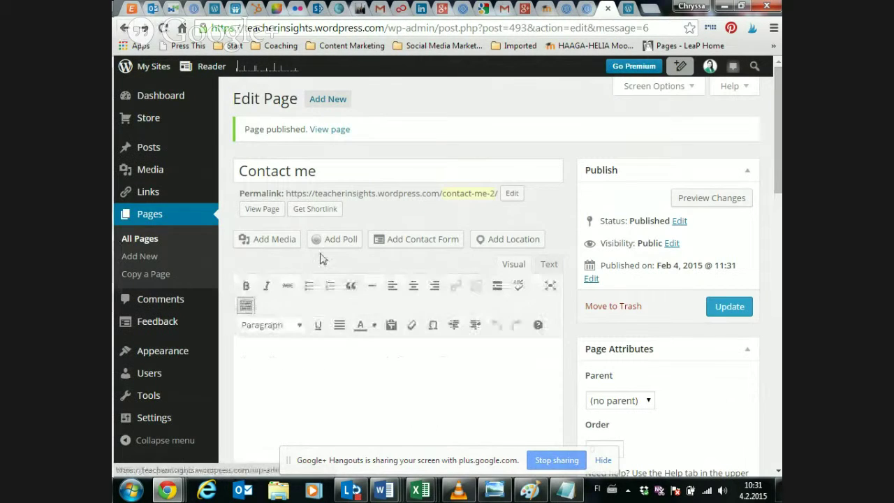
- Delete the intro paragraph, update the page, and preview it with the form directly under the title
{"action": "triple_click", "coordinate": [311, 366]}
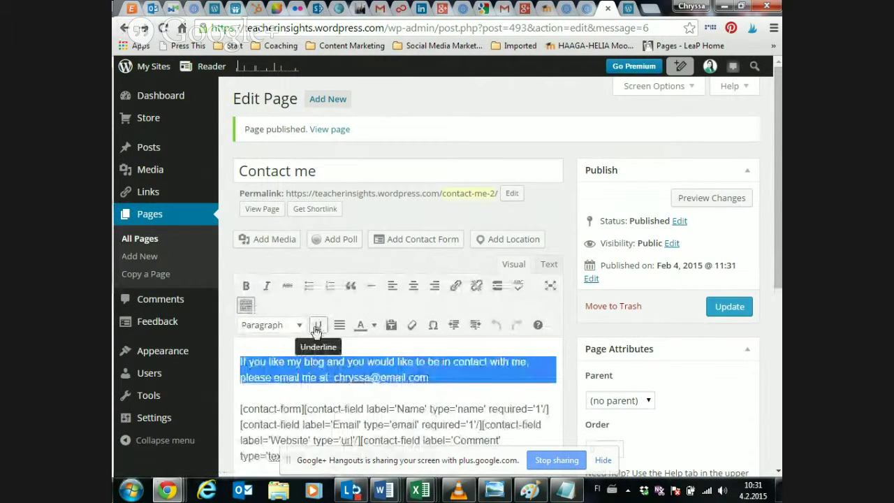
{"action": "key", "text": "BackSpace"}
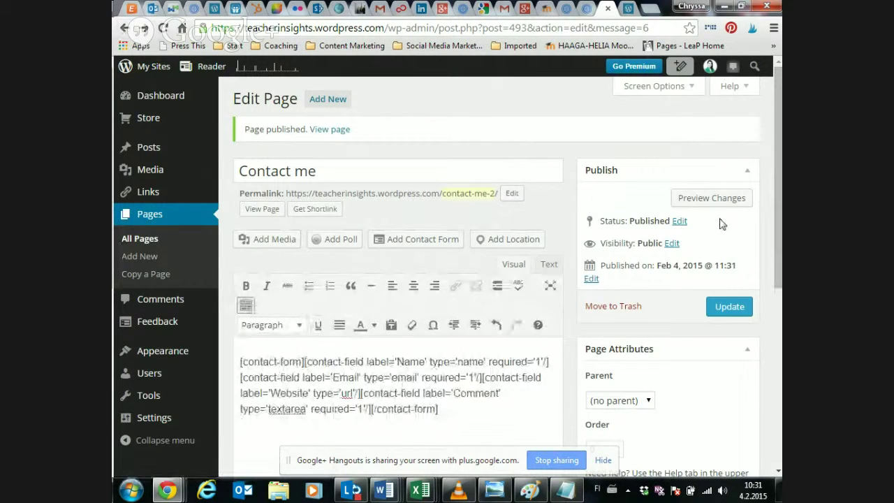
{"action": "left_click", "coordinate": [716, 308]}
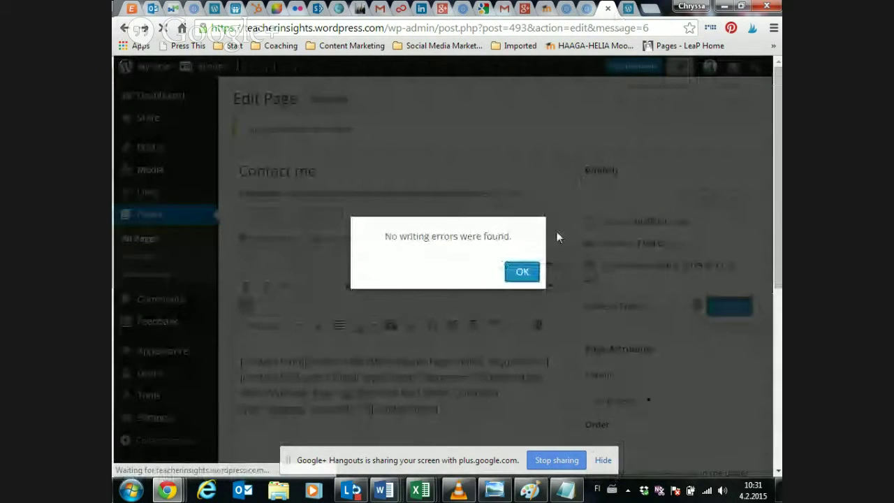
{"action": "left_click", "coordinate": [534, 274]}
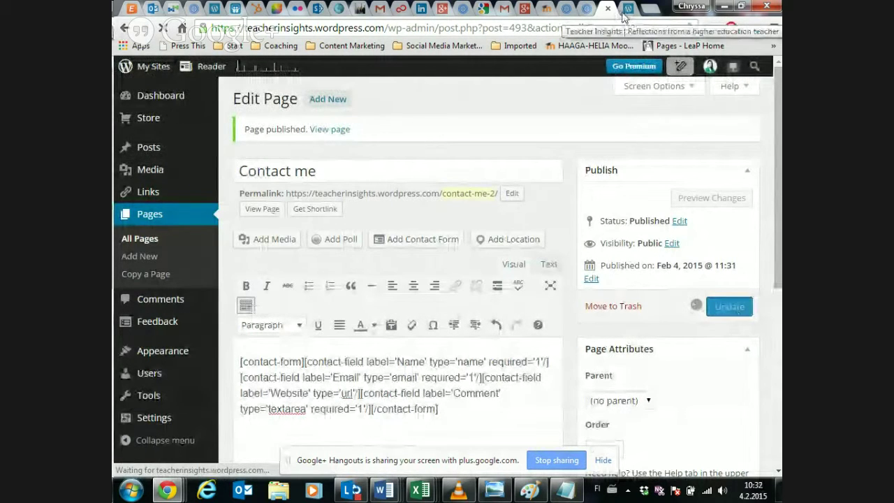
{"action": "left_click", "coordinate": [712, 198]}
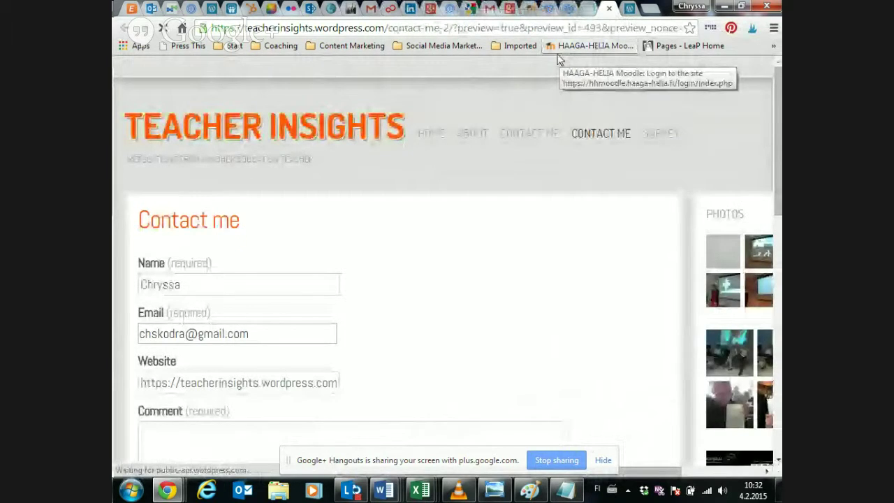
{"action": "scroll", "coordinate": [238, 254], "scroll_direction": "down", "scroll_amount": 1}
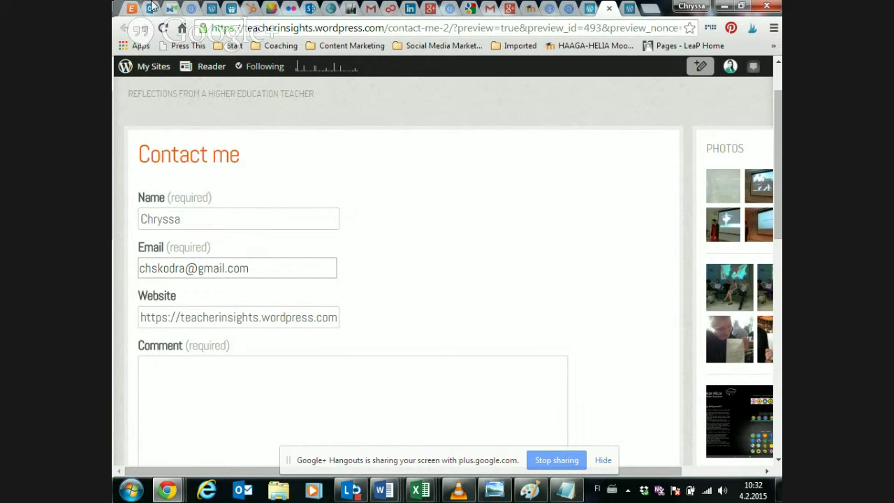
{"action": "left_click", "coordinate": [577, 9]}
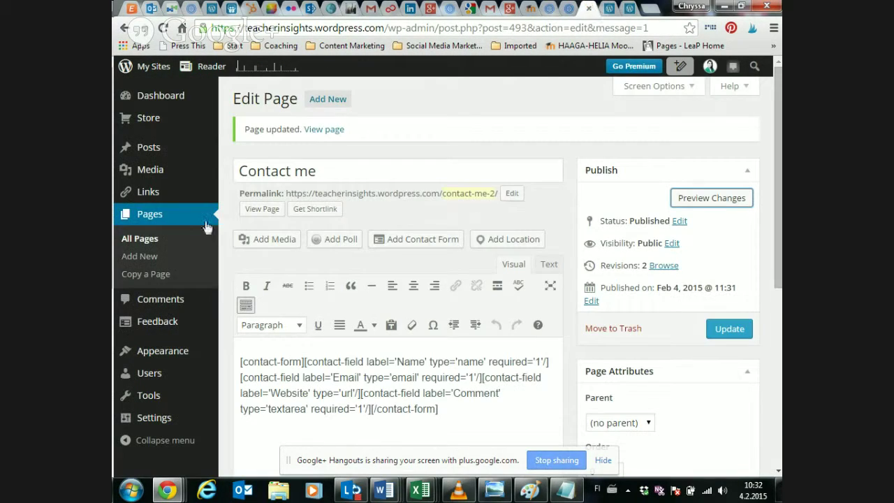
- Create a new page titled 'Survey'
{"action": "left_click", "coordinate": [149, 258]}
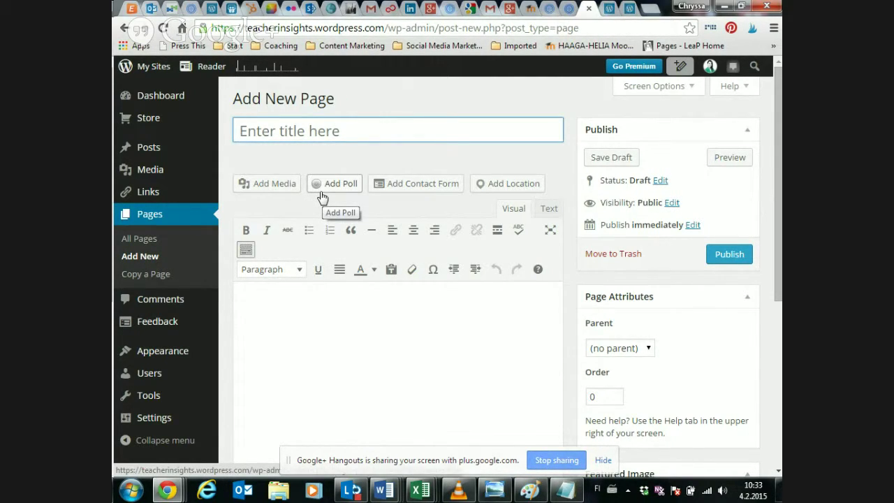
{"action": "left_click", "coordinate": [325, 137]}
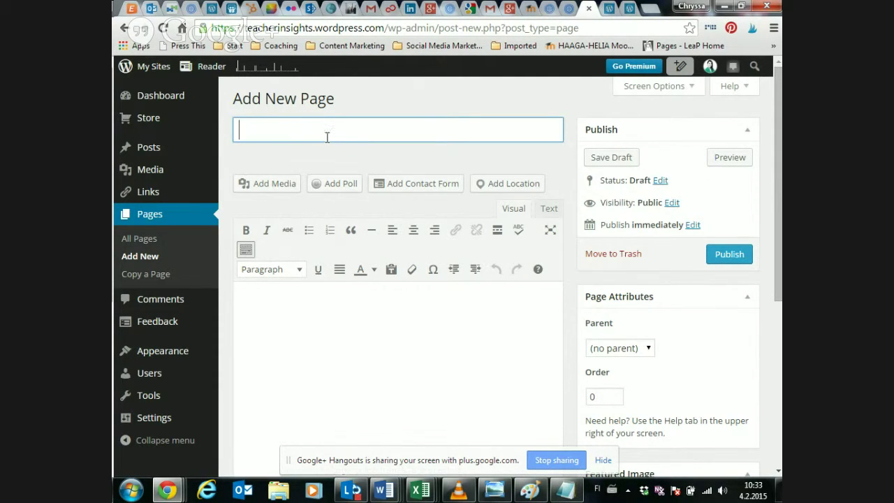
{"action": "type", "text": "Survey"}
{"action": "key", "text": "BackSpace"}
{"action": "type", "text": "y"}
- Start a new poll with the question 'What's your favourite movie of 2014?'
{"action": "left_click", "coordinate": [335, 194]}
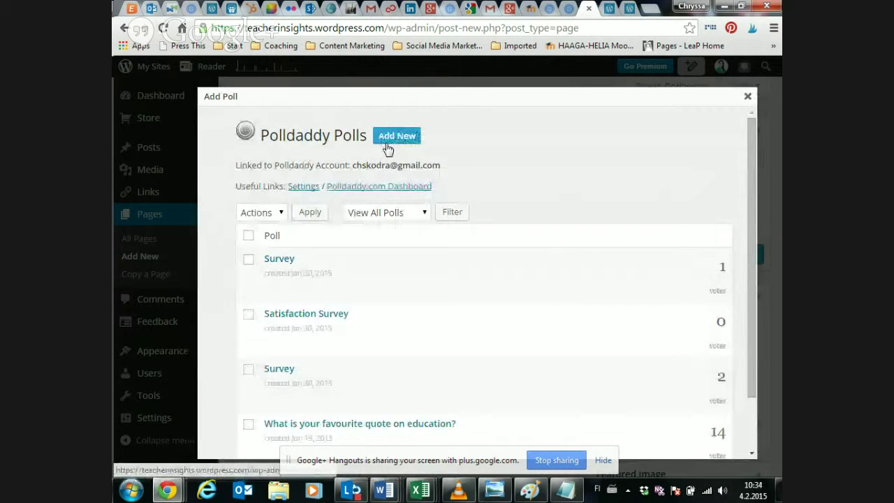
{"action": "left_click", "coordinate": [387, 139]}
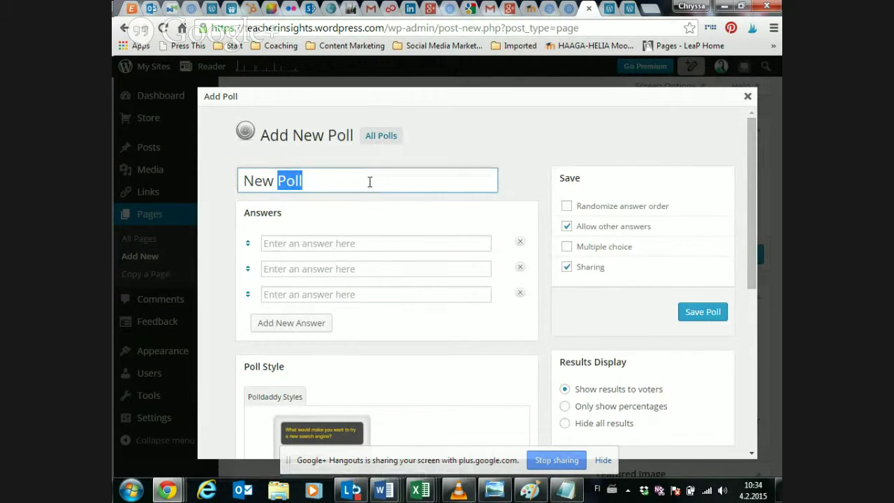
{"action": "triple_click", "coordinate": [369, 182]}
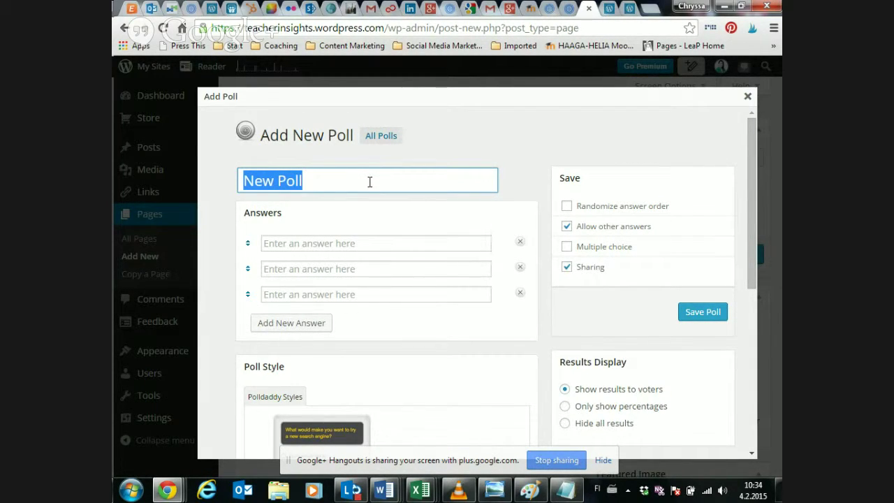
{"action": "type", "text": "Your favourite movie"}
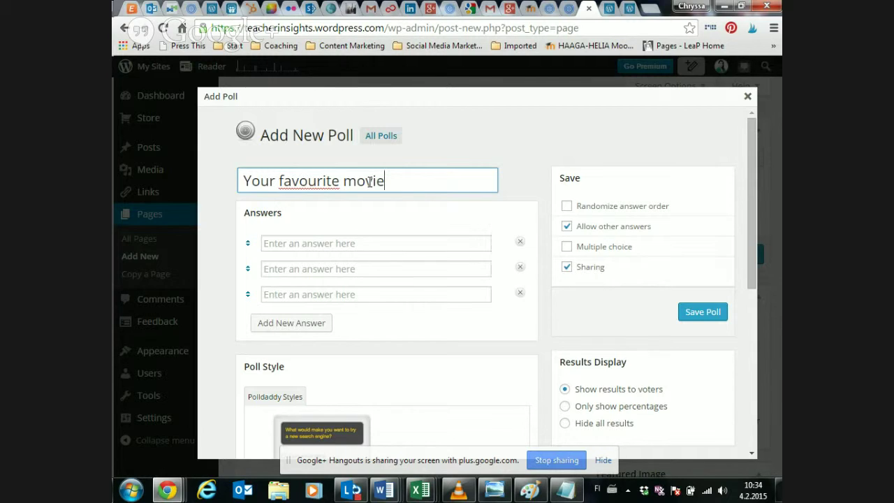
{"action": "type", "text": "?What's y"}
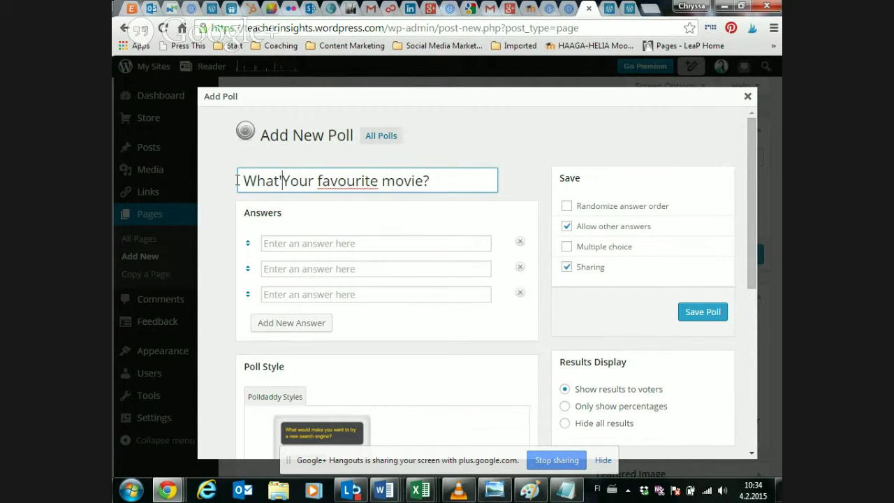
{"action": "key", "text": "Delete"}
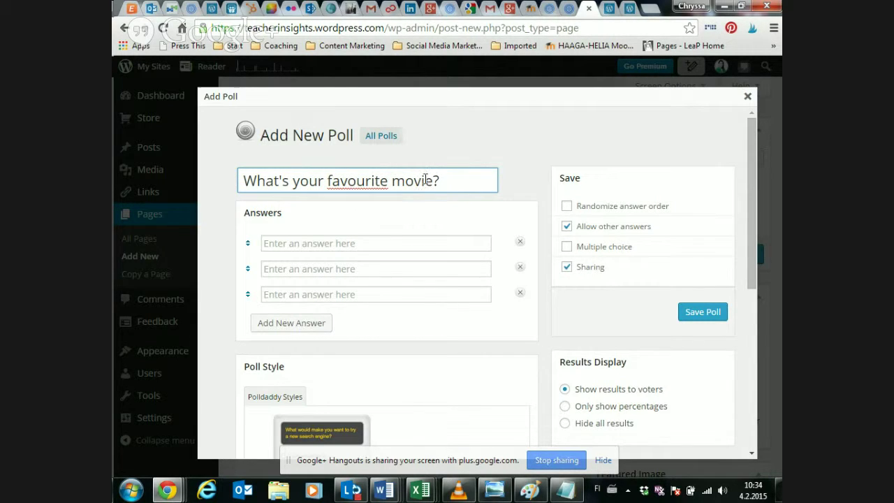
{"action": "type", "text": "of 2014"}
- Fill in the poll answers Movie A, Movie B and Movie C
{"action": "left_click", "coordinate": [425, 243]}
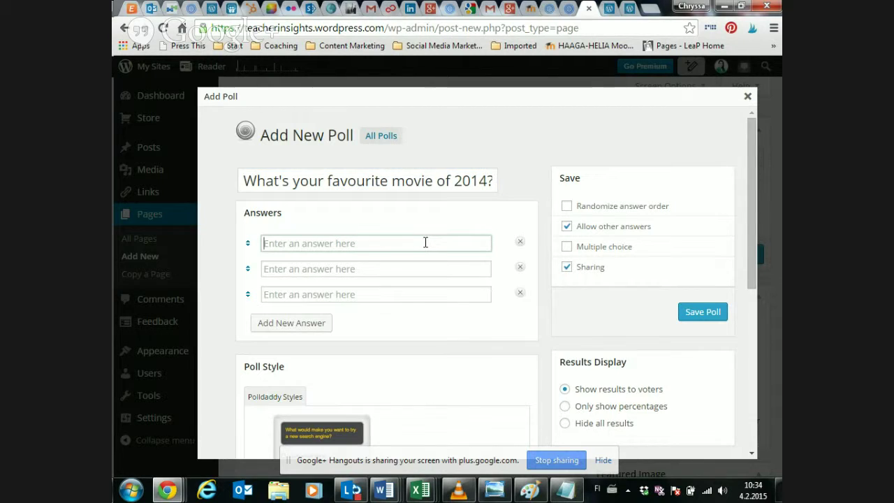
{"action": "type", "text": "M"}
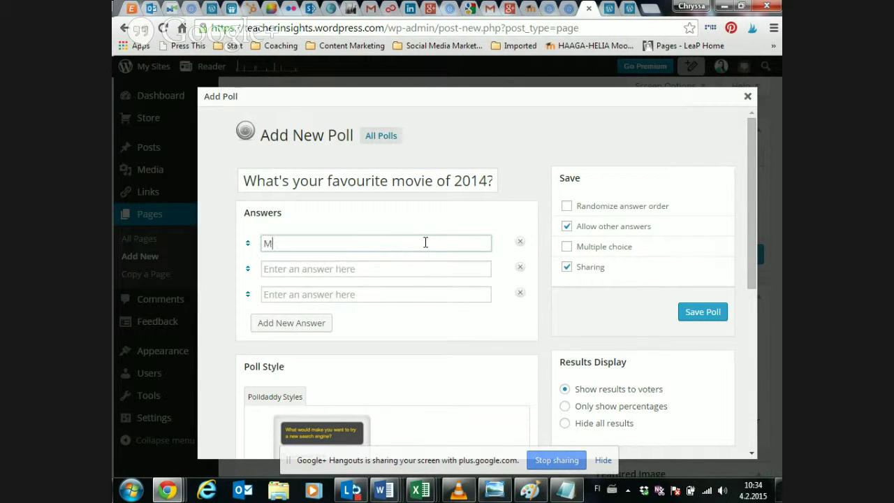
{"action": "type", "text": "ovie 1"}
{"action": "key", "text": "Tab"}
{"action": "triple_click", "coordinate": [356, 243]}
{"action": "key", "text": "ctrl+c"}
{"action": "left_click", "coordinate": [351, 270]}
{"action": "key", "text": "ctrl+v"}
{"action": "key", "text": "BackSpace"}
{"action": "type", "text": "b"}
{"action": "key", "text": "BackSpace"}
{"action": "type", "text": "B"}
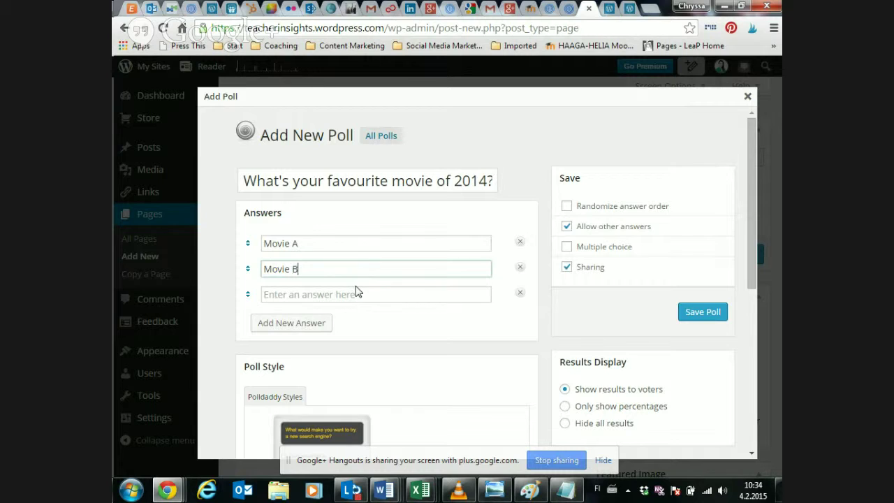
{"action": "left_click", "coordinate": [362, 295]}
{"action": "key", "text": "ctrl+v"}
{"action": "key", "text": "BackSpace"}
{"action": "type", "text": "C"}
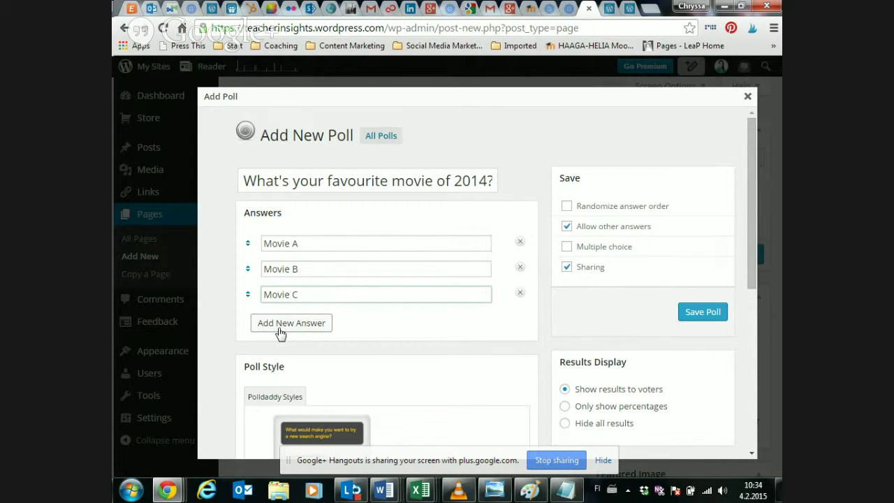
- Browse the poll styles, through Plastic Grey, Manga and Tech Dark, to Working Female
{"action": "scroll", "coordinate": [347, 268], "scroll_direction": "down", "scroll_amount": 1}
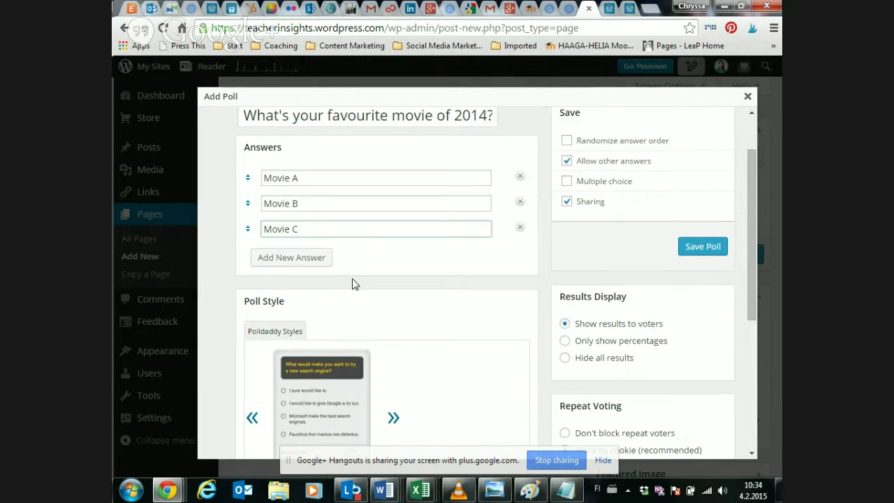
{"action": "scroll", "coordinate": [353, 282], "scroll_direction": "down", "scroll_amount": 1}
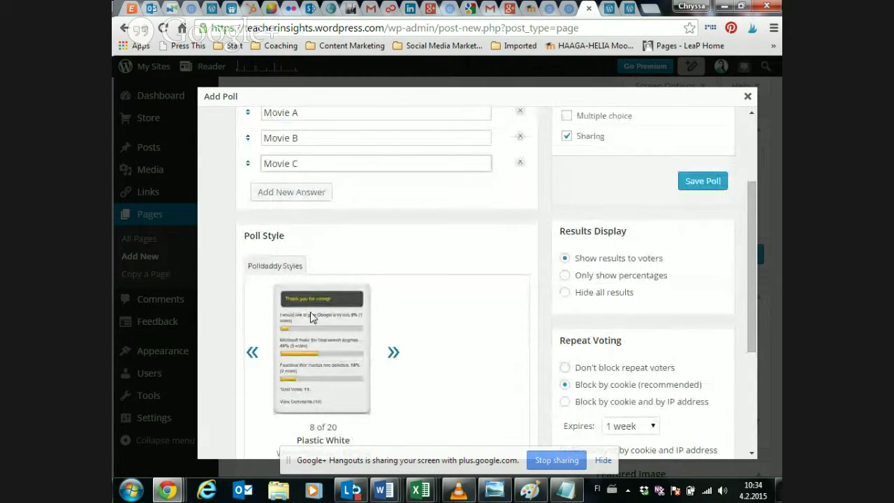
{"action": "left_click", "coordinate": [391, 352]}
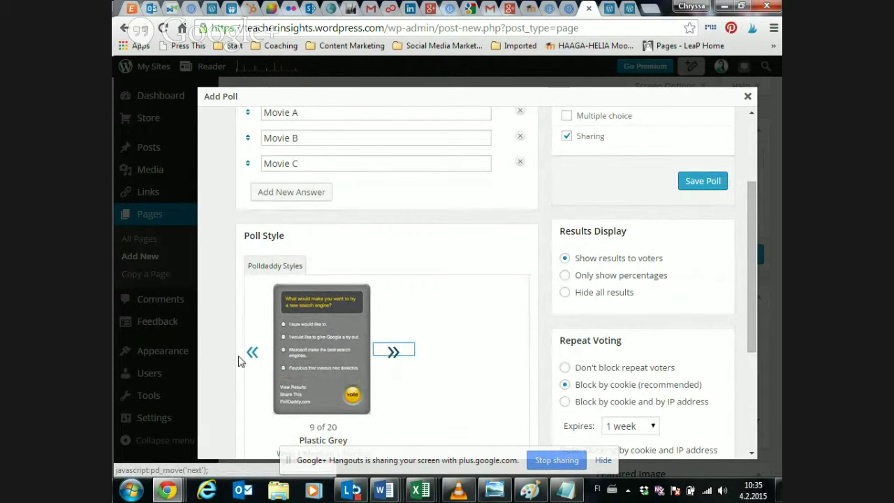
{"action": "left_click", "coordinate": [393, 352]}
{"action": "left_click", "coordinate": [394, 352]}
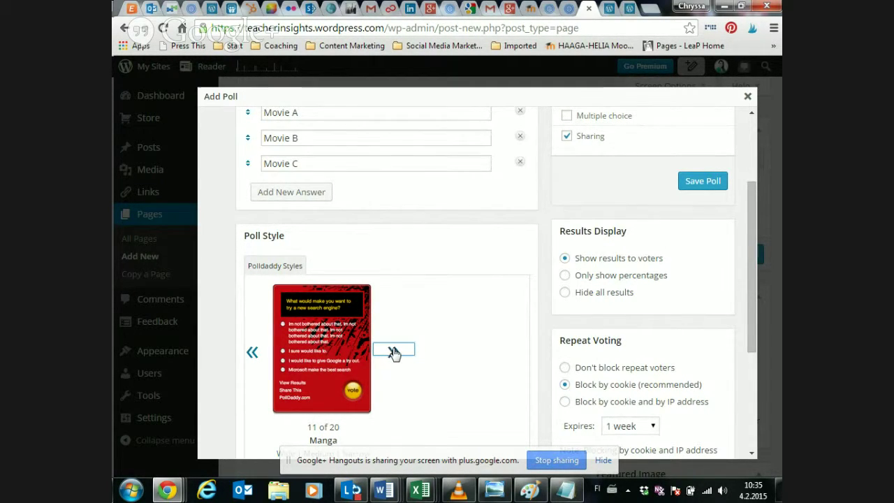
{"action": "left_click", "coordinate": [393, 352]}
{"action": "left_click", "coordinate": [394, 352]}
{"action": "left_click", "coordinate": [393, 352]}
{"action": "left_click", "coordinate": [394, 352]}
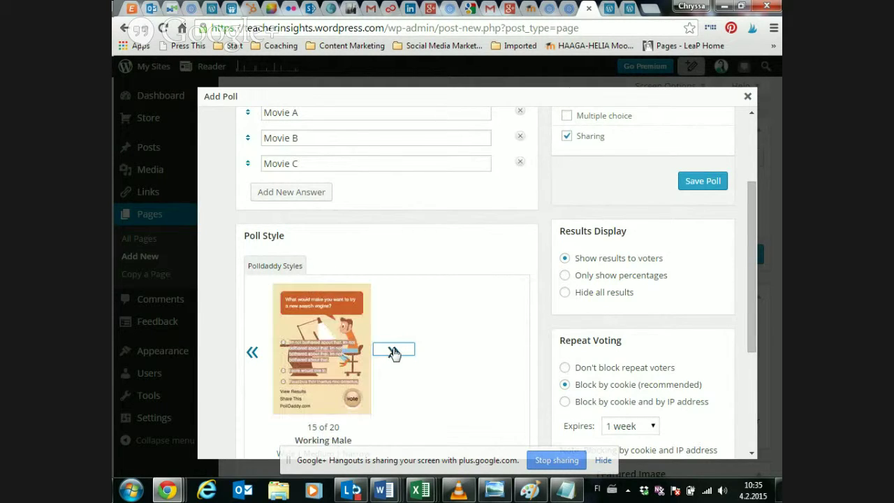
{"action": "left_click", "coordinate": [393, 352]}
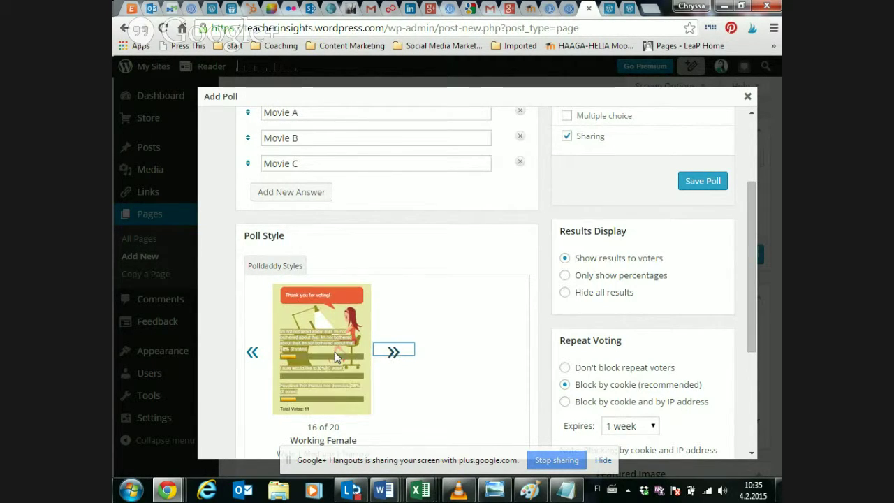
{"action": "scroll", "coordinate": [335, 352], "scroll_direction": "down", "scroll_amount": 1}
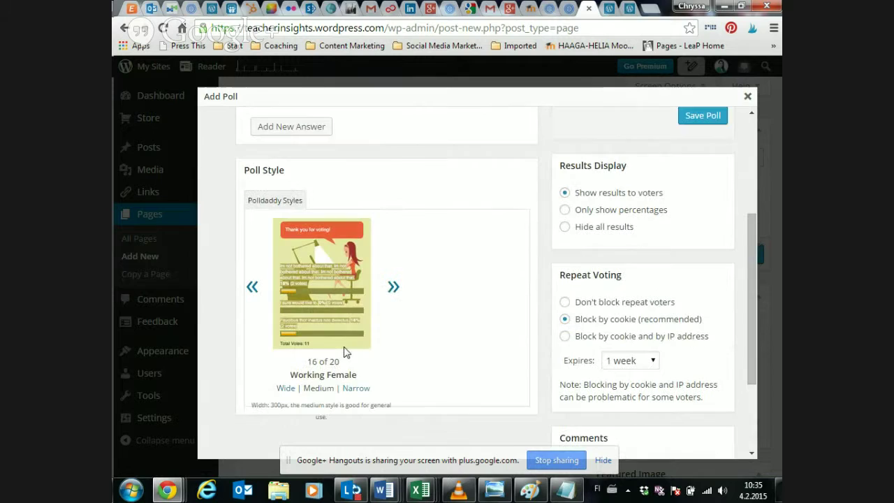
{"action": "scroll", "coordinate": [349, 349], "scroll_direction": "up", "scroll_amount": 1}
{"action": "scroll", "coordinate": [536, 359], "scroll_direction": "up", "scroll_amount": 2}
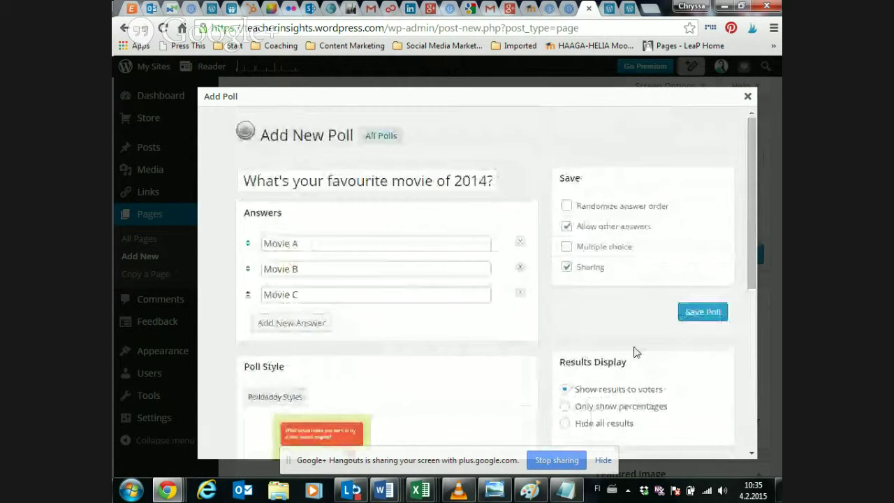
- Save the movie poll and embed its shortcode [polldaddy poll=8631843] in the Survey page
{"action": "left_click", "coordinate": [683, 319]}
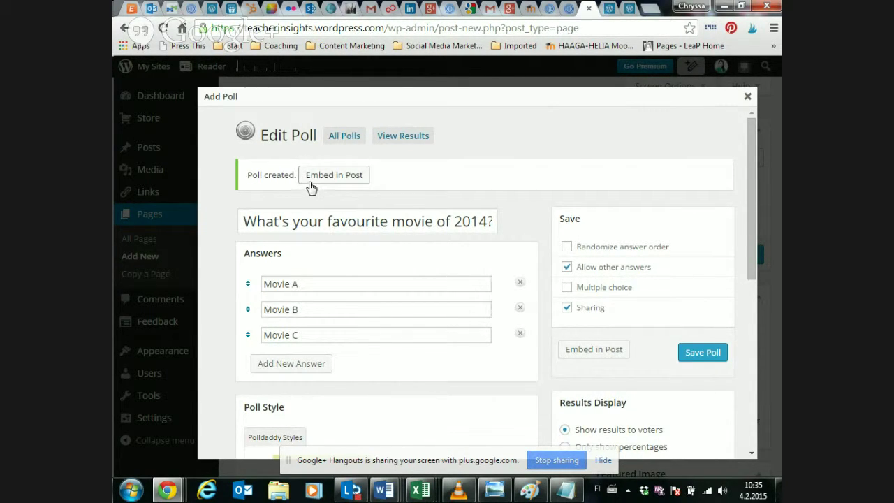
{"action": "left_click", "coordinate": [312, 178]}
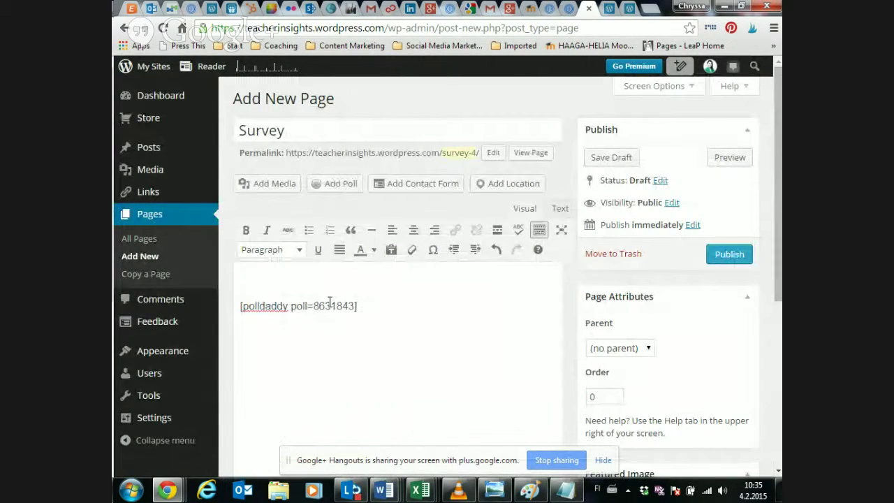
- Retitle the page to 'Movie survey'
{"action": "left_click", "coordinate": [243, 130]}
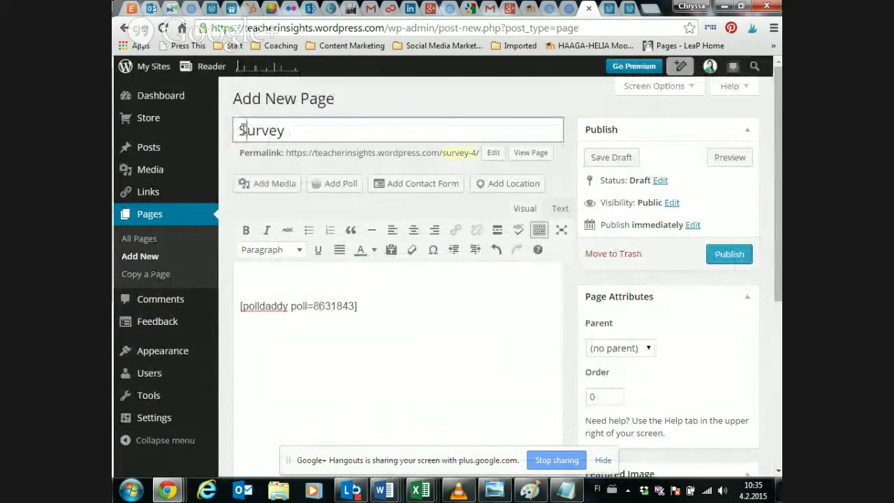
{"action": "key", "text": "Delete"}
{"action": "type", "text": "Movie s"}
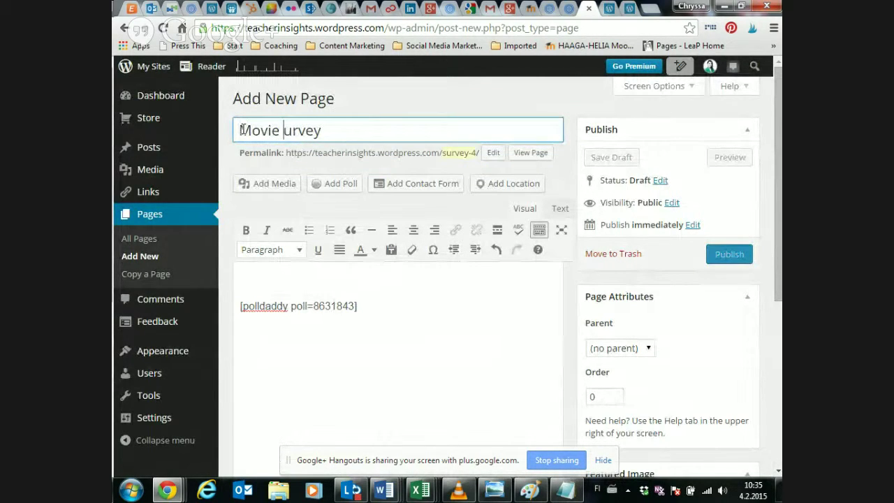
{"action": "left_click", "coordinate": [320, 282]}
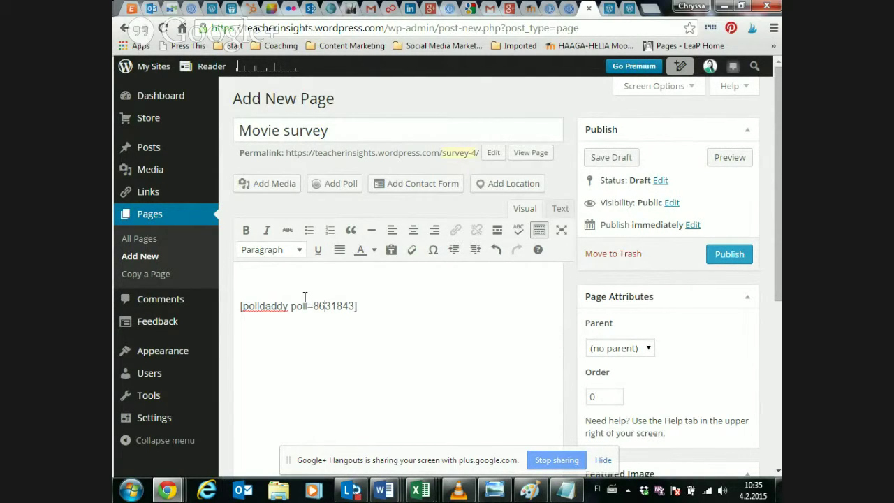
- Publish the page at movie-survey despite the spelling notice, then preview it
{"action": "left_click", "coordinate": [719, 259]}
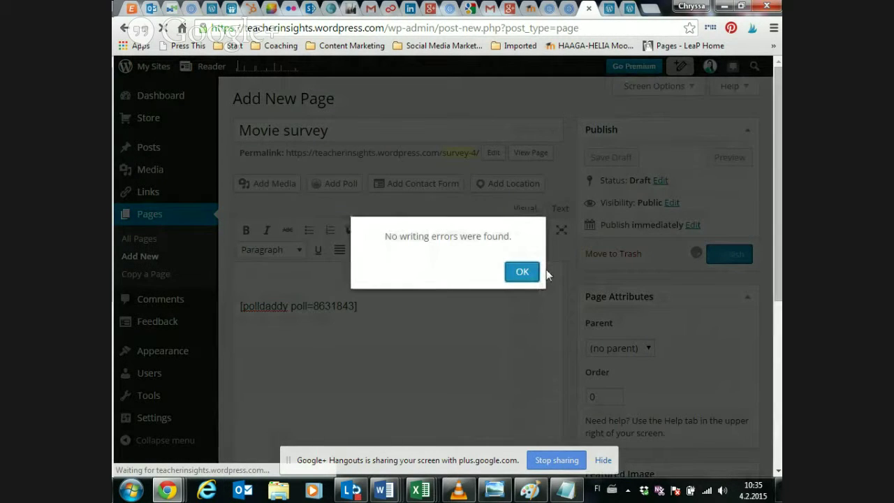
{"action": "left_click", "coordinate": [531, 269]}
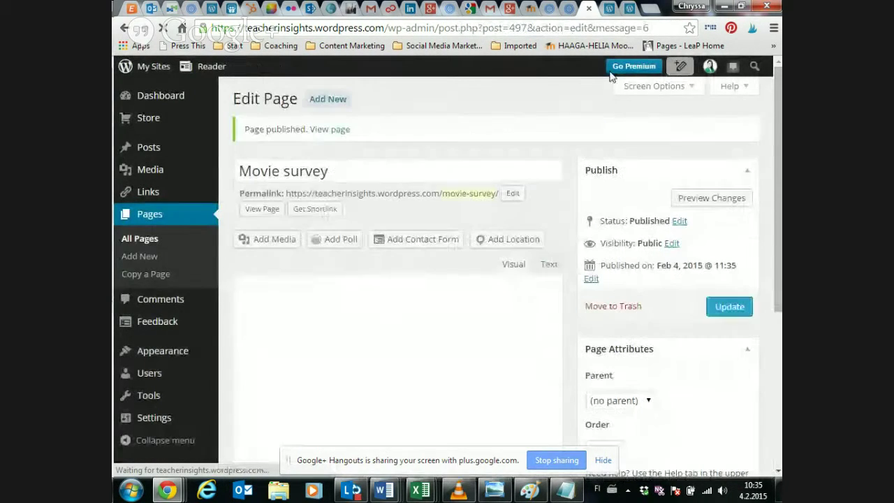
{"action": "left_click", "coordinate": [688, 198]}
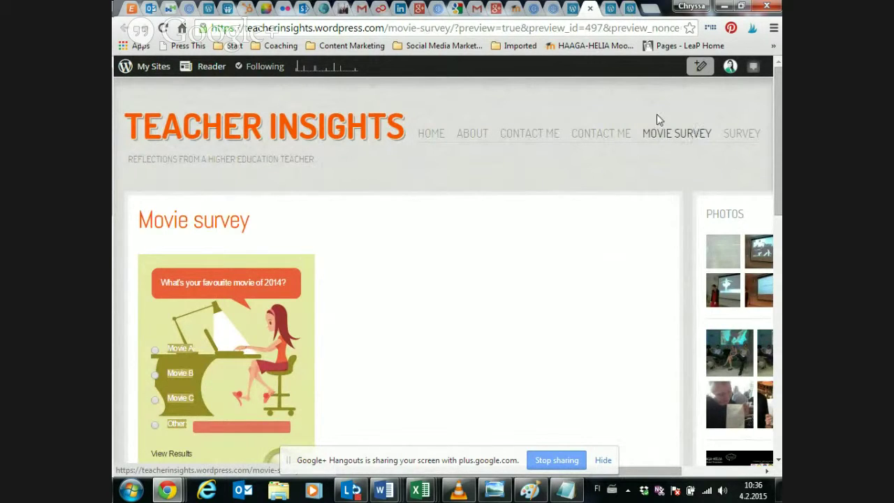
- On the live Movie survey page, cast a test vote for Other in the 2014 movie poll
{"action": "left_click", "coordinate": [654, 139]}
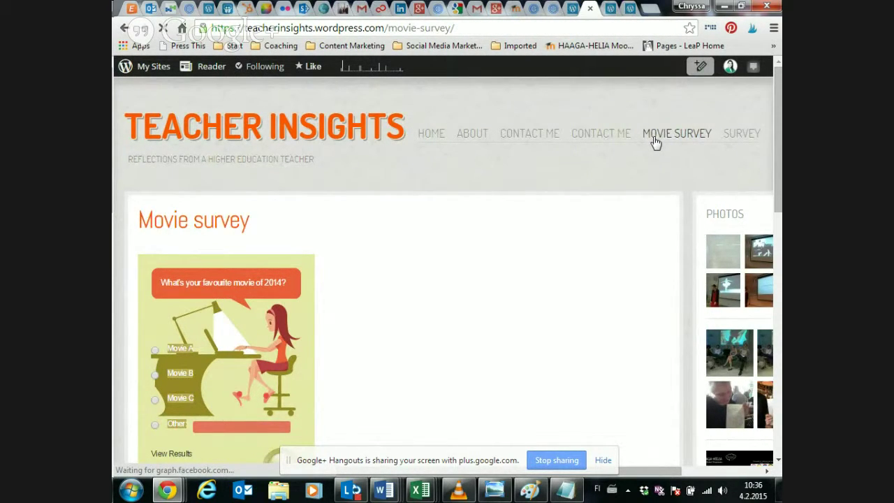
{"action": "scroll", "coordinate": [170, 225], "scroll_direction": "down", "scroll_amount": 2}
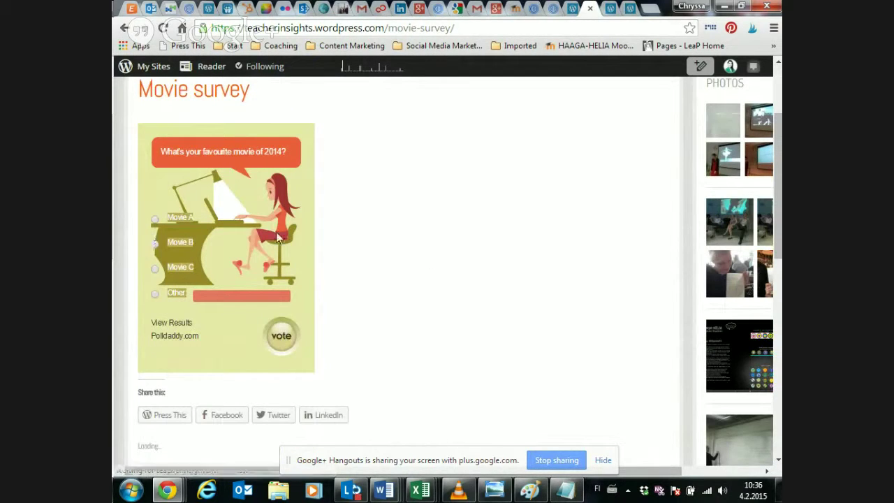
{"action": "left_click", "coordinate": [155, 244]}
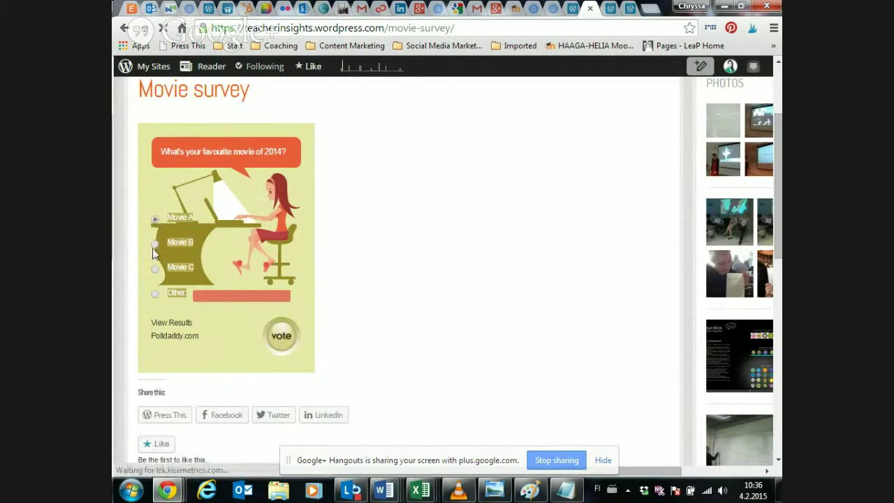
{"action": "left_click", "coordinate": [155, 270]}
{"action": "left_click", "coordinate": [155, 294]}
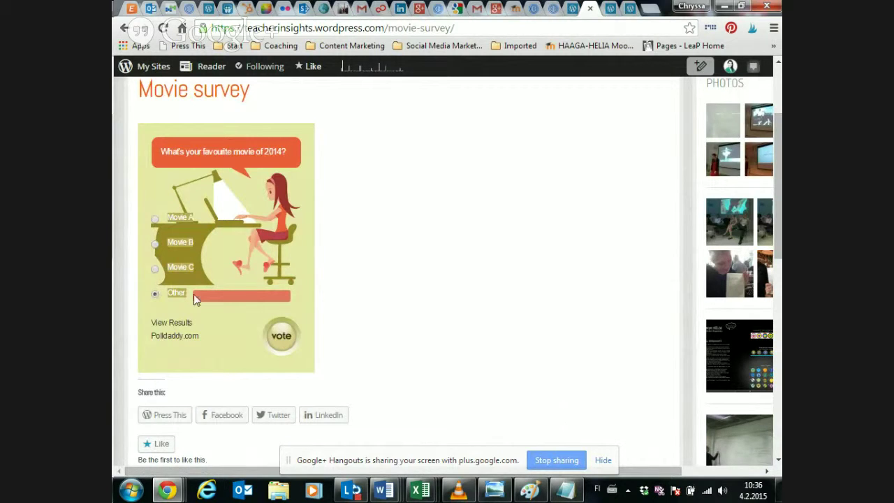
{"action": "left_click", "coordinate": [237, 298]}
{"action": "left_click", "coordinate": [280, 340]}
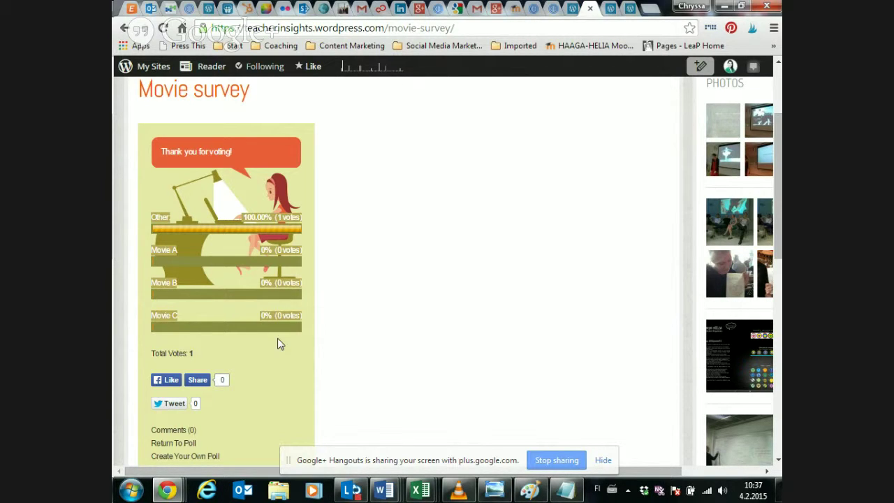
- In All Pages, bulk-move Movie survey and the newer Contact me page to Trash
{"action": "left_click", "coordinate": [573, 7]}
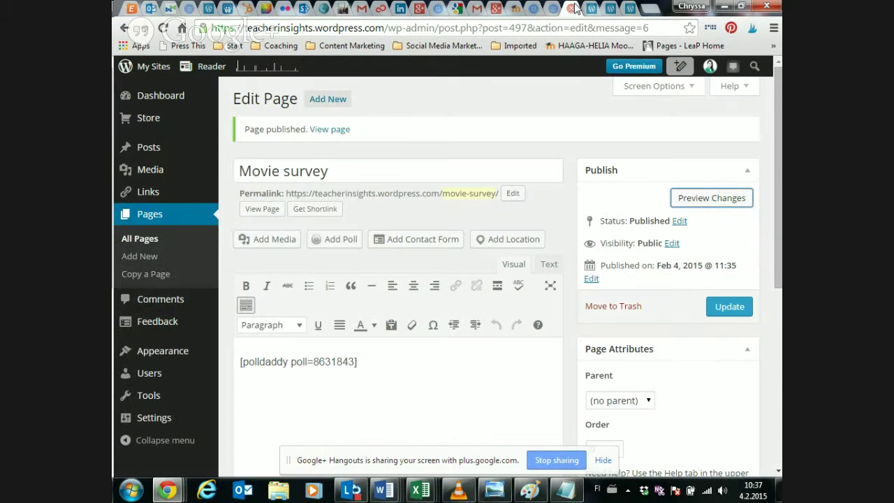
{"action": "left_click", "coordinate": [141, 240]}
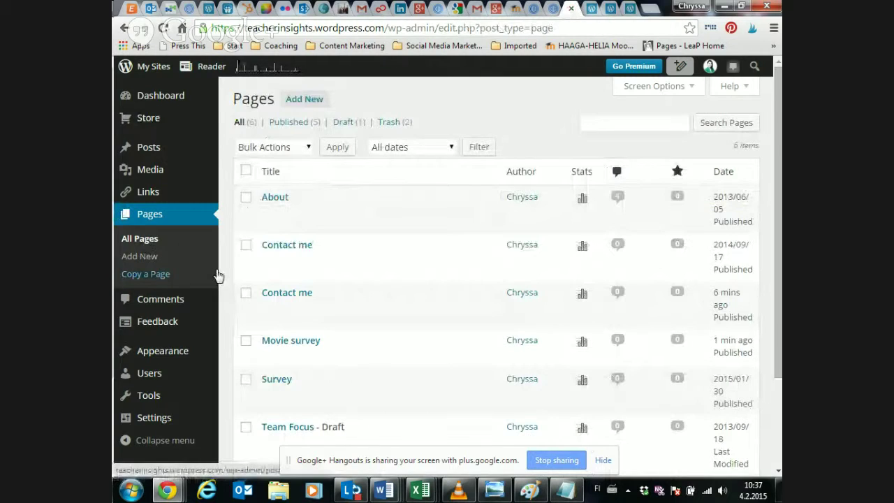
{"action": "left_click", "coordinate": [243, 342]}
{"action": "left_click", "coordinate": [246, 293]}
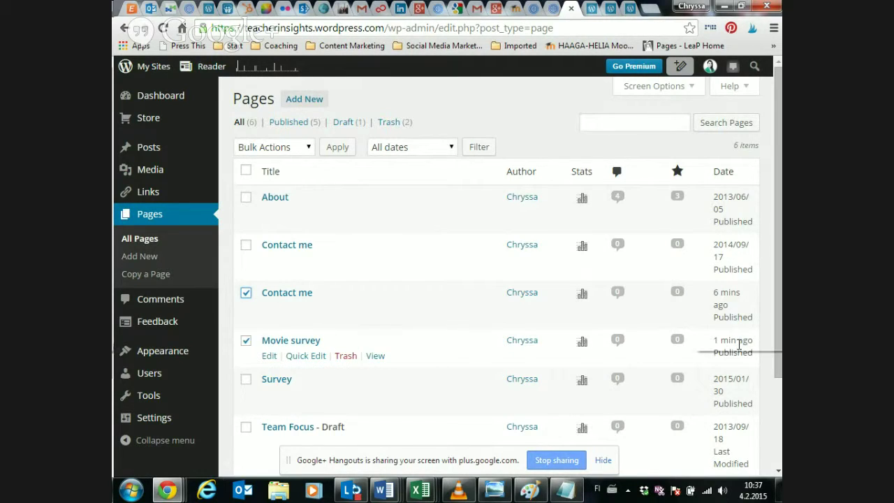
{"action": "left_click", "coordinate": [307, 148]}
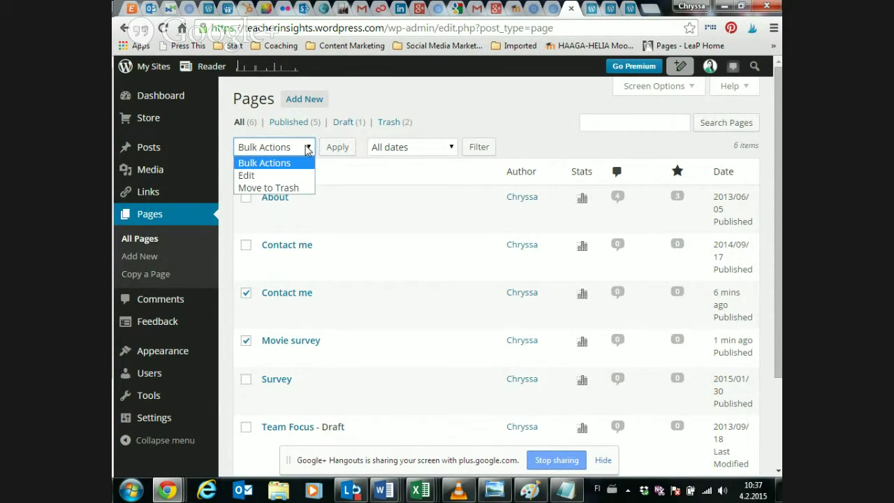
{"action": "left_click", "coordinate": [288, 189]}
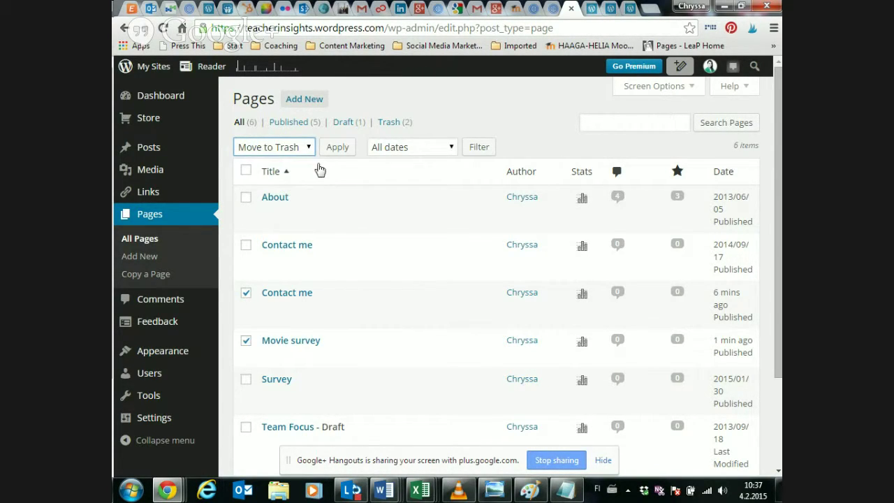
{"action": "left_click", "coordinate": [334, 154]}
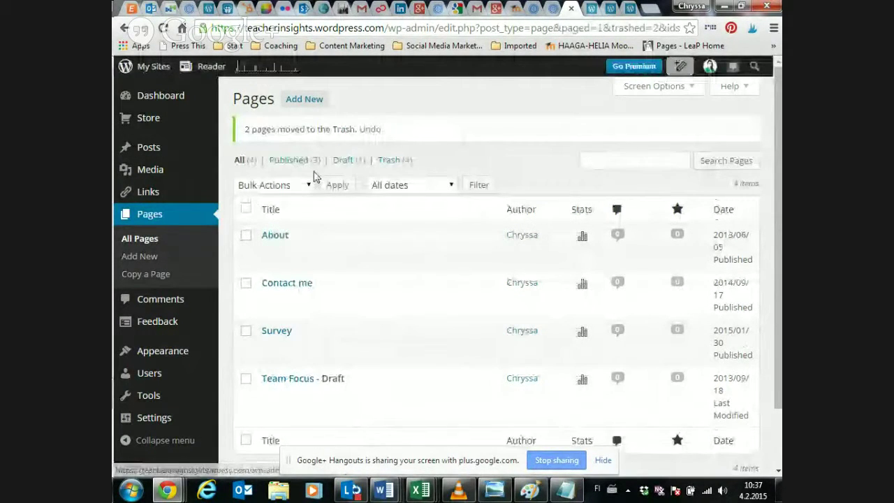
- Reload the public Movie survey page to confirm it is gone
{"action": "scroll", "coordinate": [289, 231], "scroll_direction": "down", "scroll_amount": 2}
{"action": "scroll", "coordinate": [551, 194], "scroll_direction": "up", "scroll_amount": 2}
{"action": "left_click", "coordinate": [362, 277]}
{"action": "left_click", "coordinate": [167, 30]}
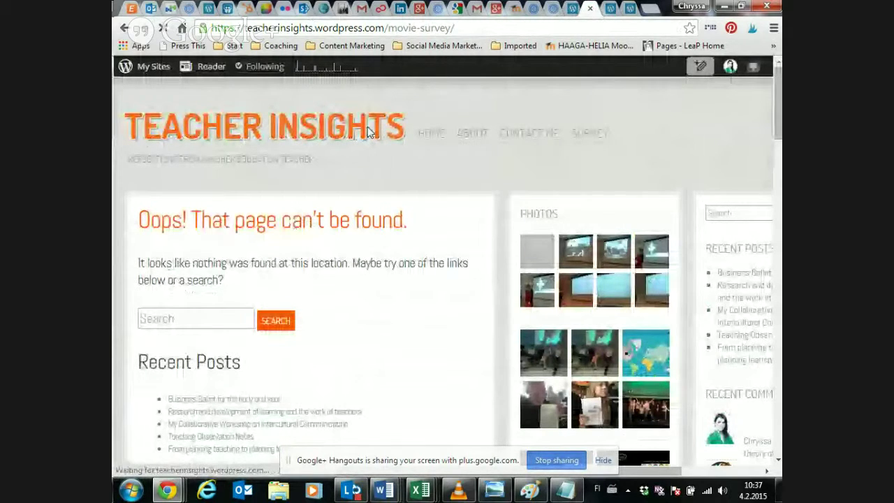
- Return to the Teacher Insights home page via the site title
{"action": "left_click", "coordinate": [368, 136]}
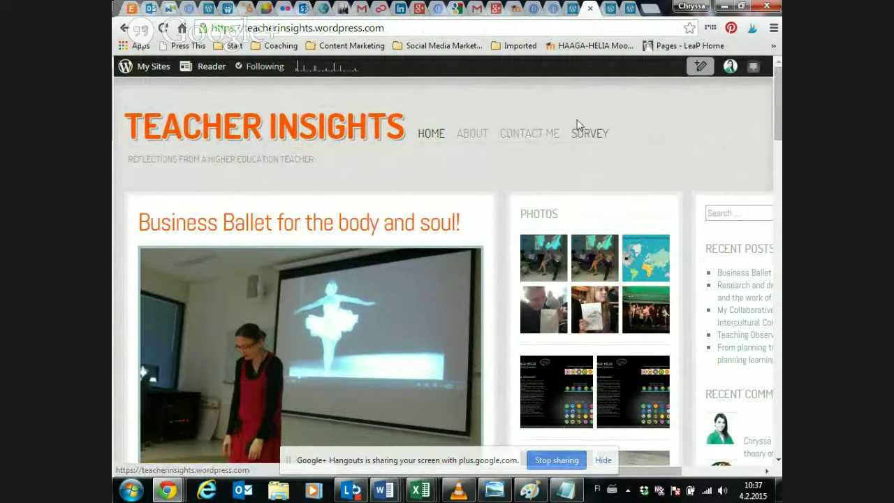
- Play The Fundamental Parts of a Blog full screen in Prezi and advance two slides
{"action": "left_click", "coordinate": [547, 10]}
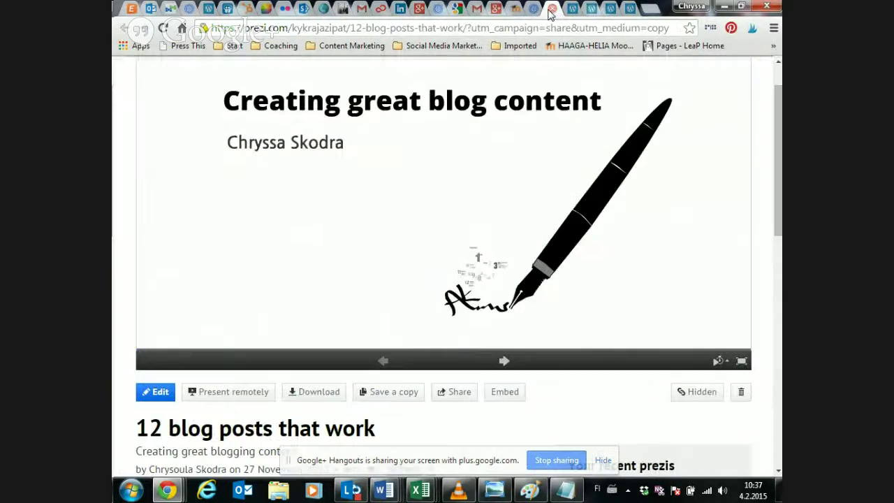
{"action": "left_click", "coordinate": [535, 10]}
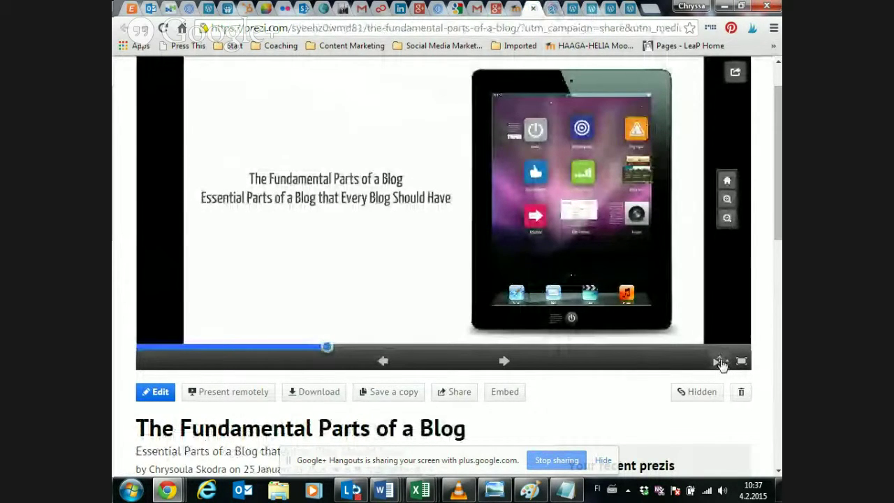
{"action": "left_click", "coordinate": [742, 362]}
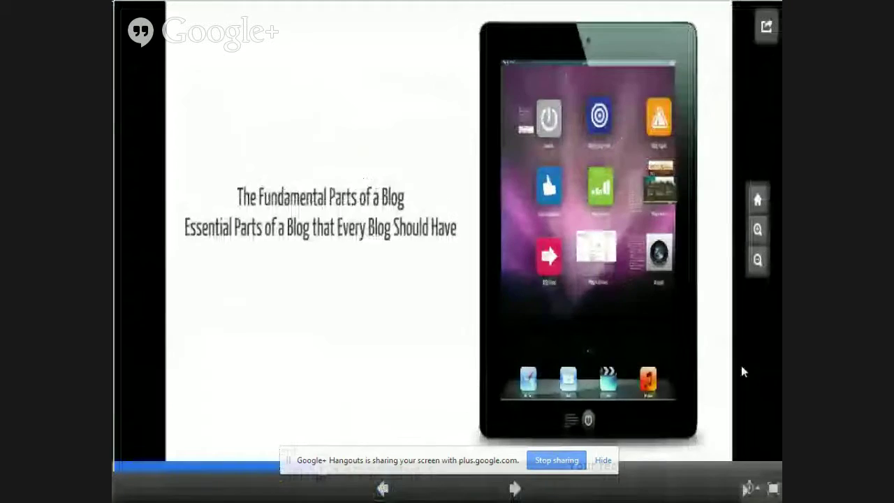
{"action": "left_click", "coordinate": [499, 138]}
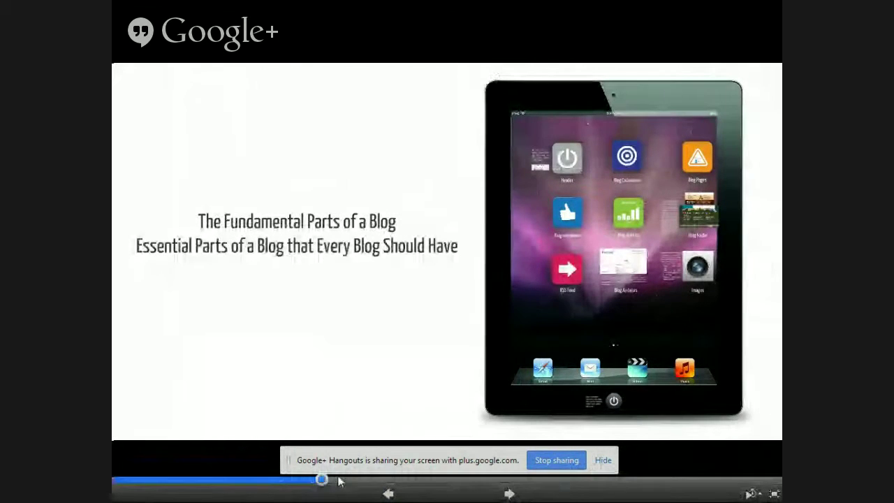
{"action": "left_click", "coordinate": [491, 494]}
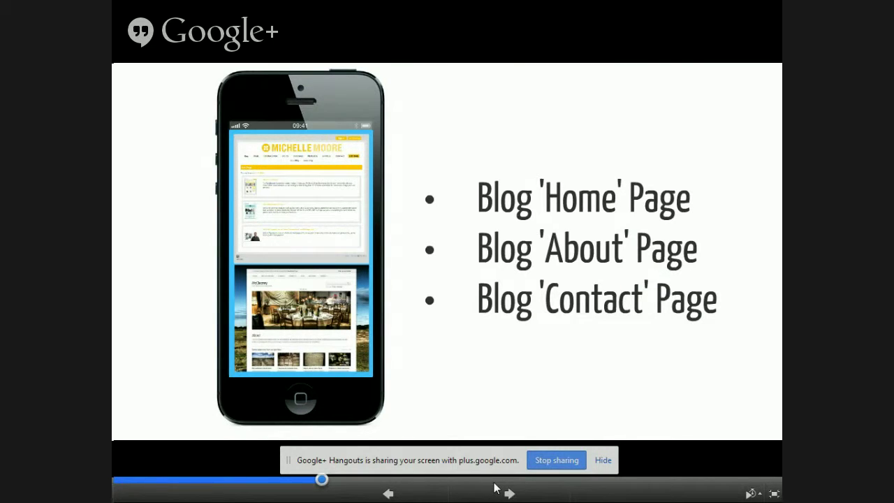
{"action": "left_click", "coordinate": [507, 492]}
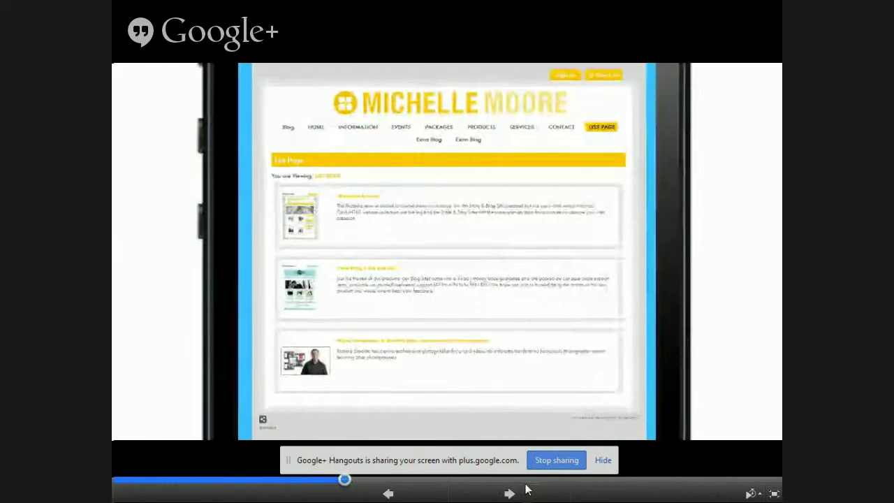